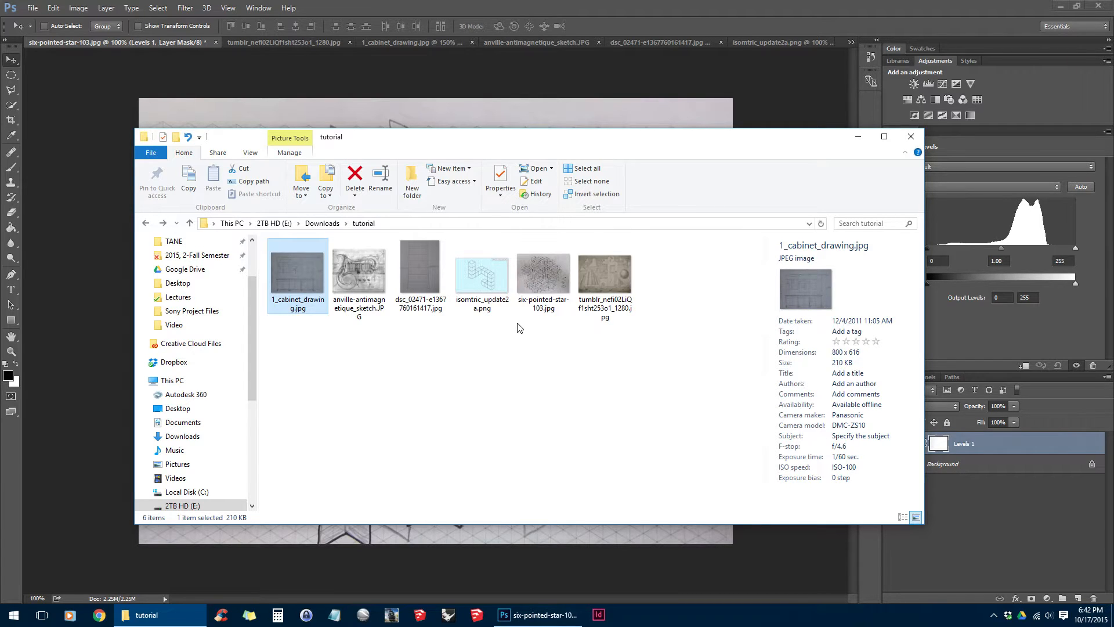
Browse the sample sketch photos in the tutorial folder, starting with 1_cabinet_drawing.jpg
double_click(311, 274)
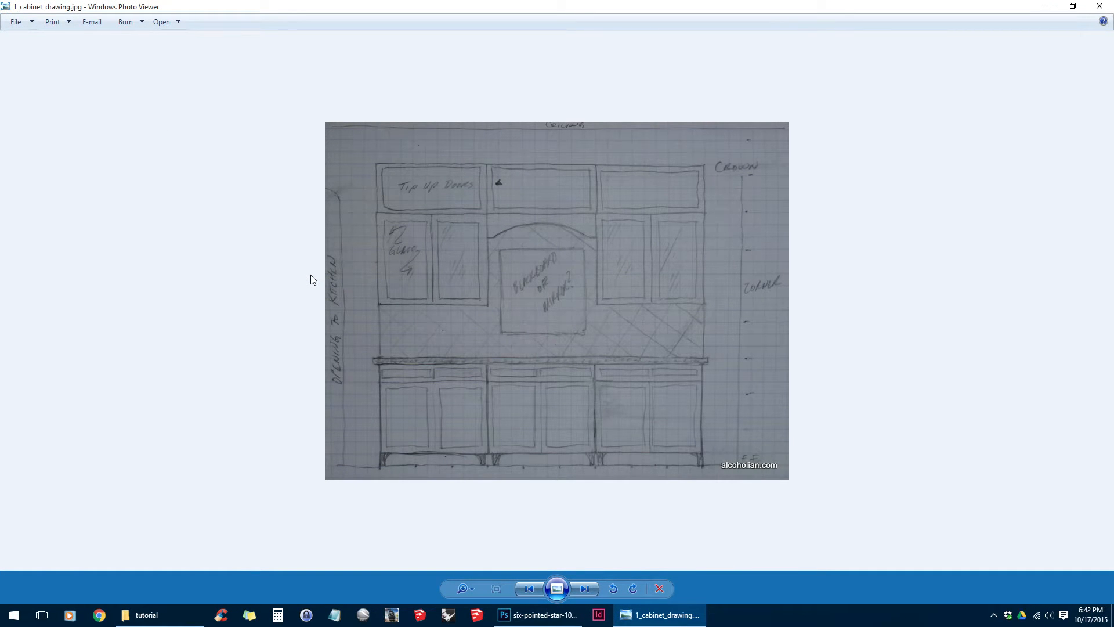
key(Right)
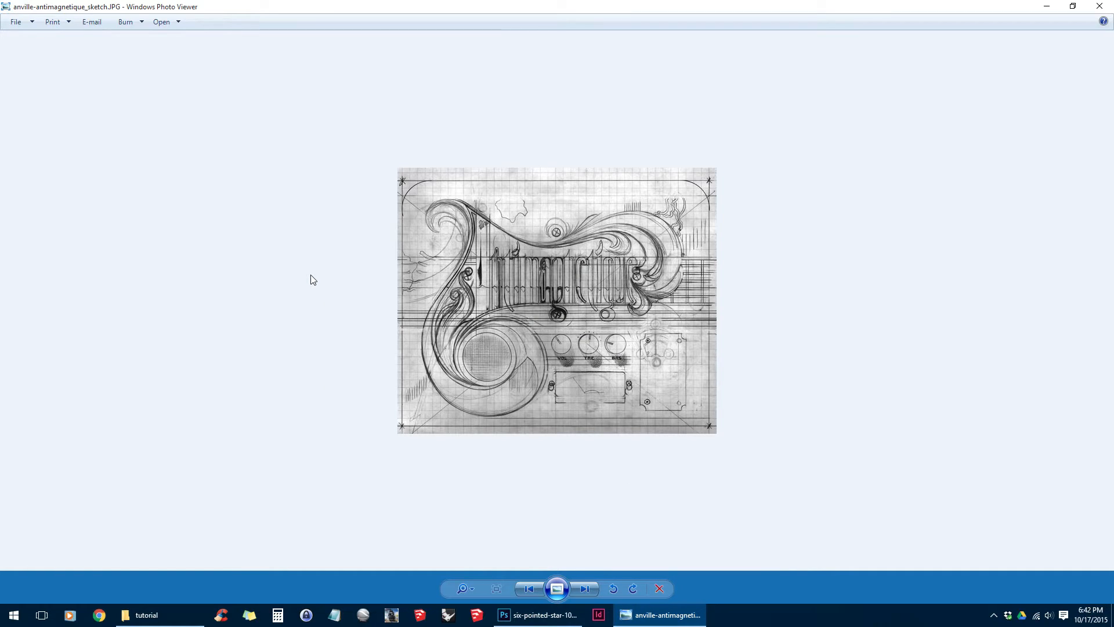
key(Right)
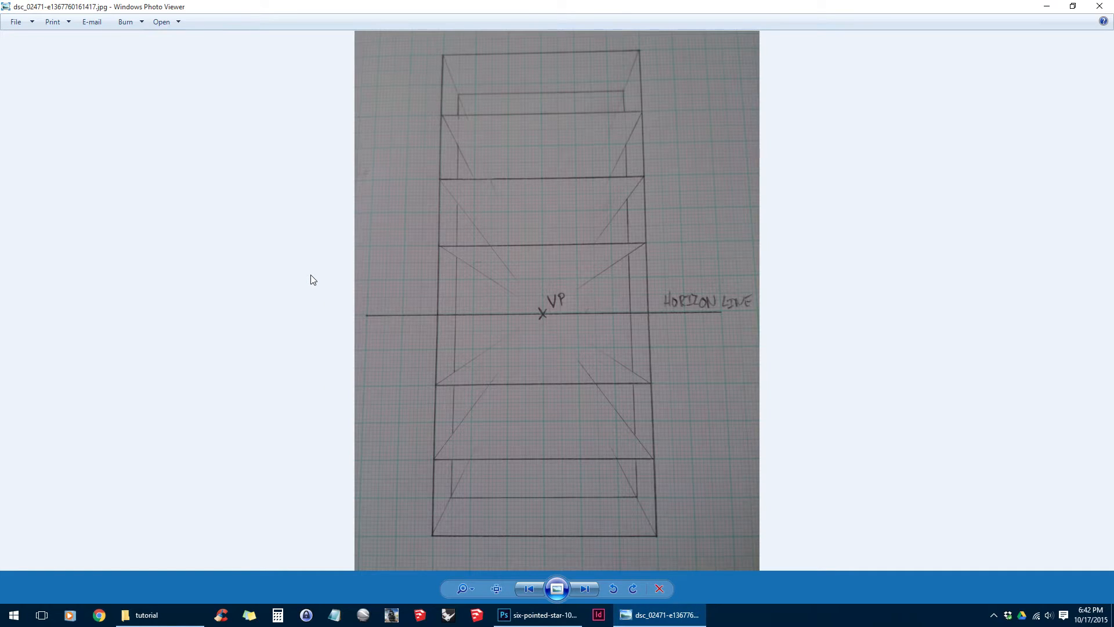
key(Right)
key(Right)
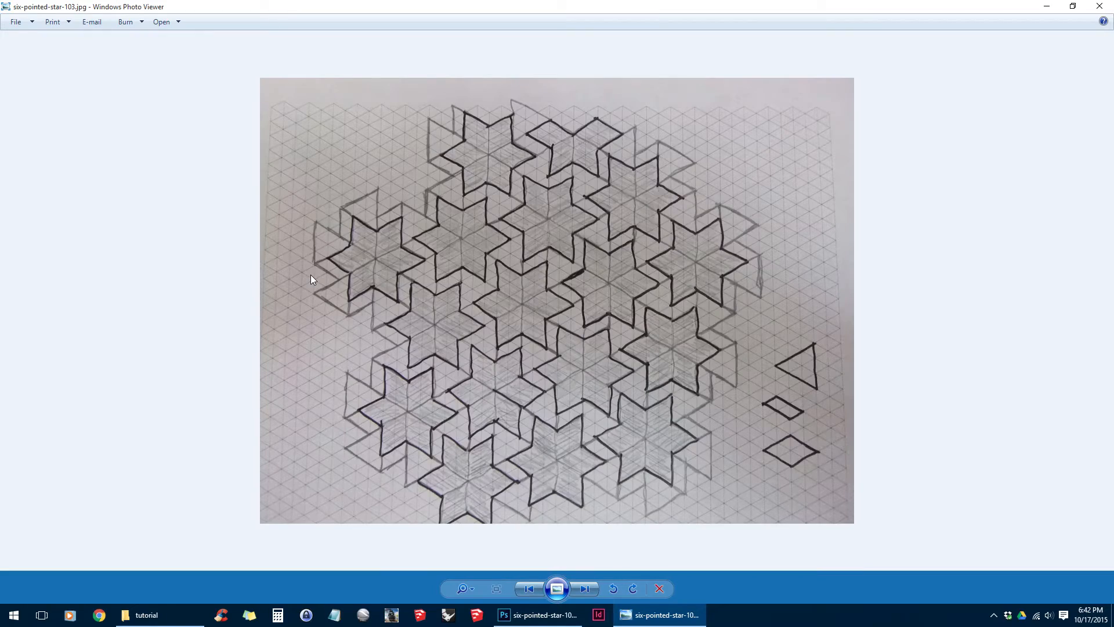
key(Right)
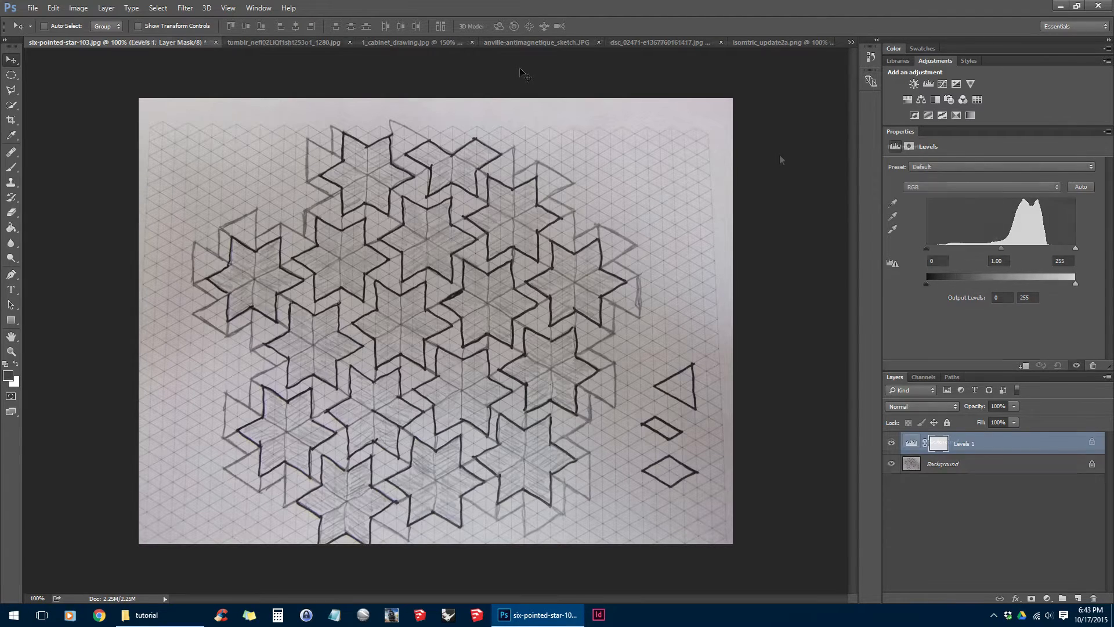
Merge the existing Levels layer of the star sketch into the background and add a new Levels adjustment layer
key(ctrl+e)
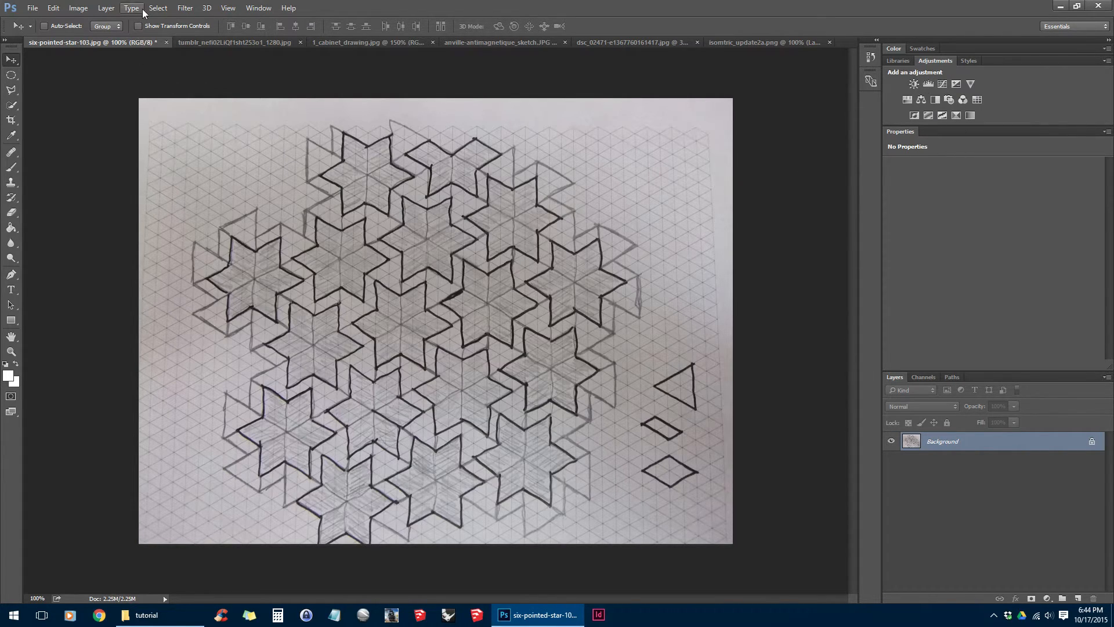
click(114, 11)
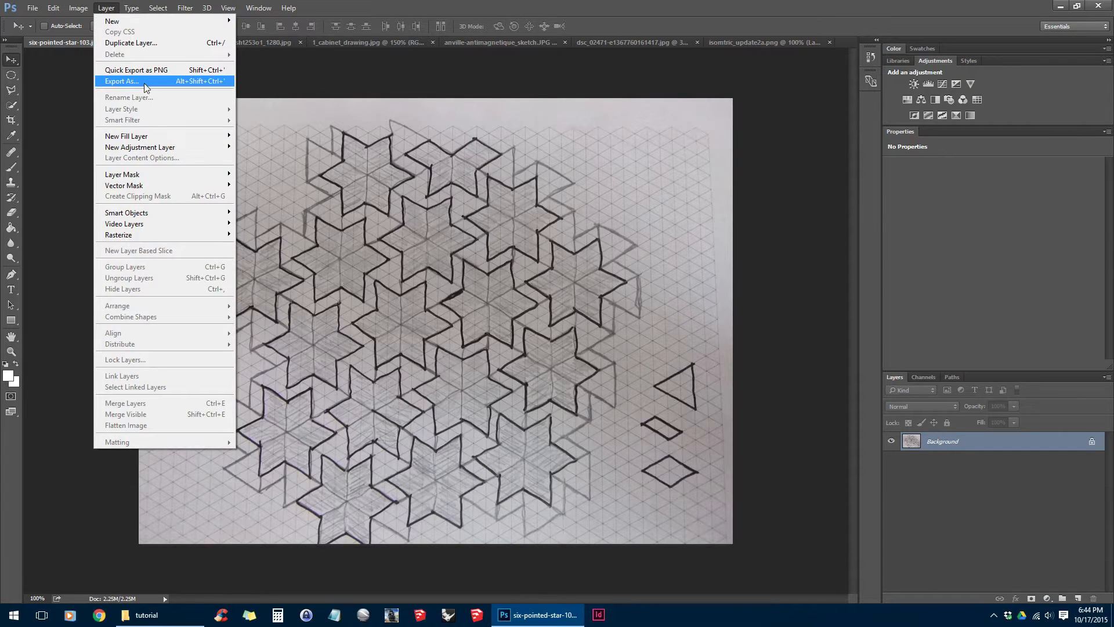
mouse_move(173, 148)
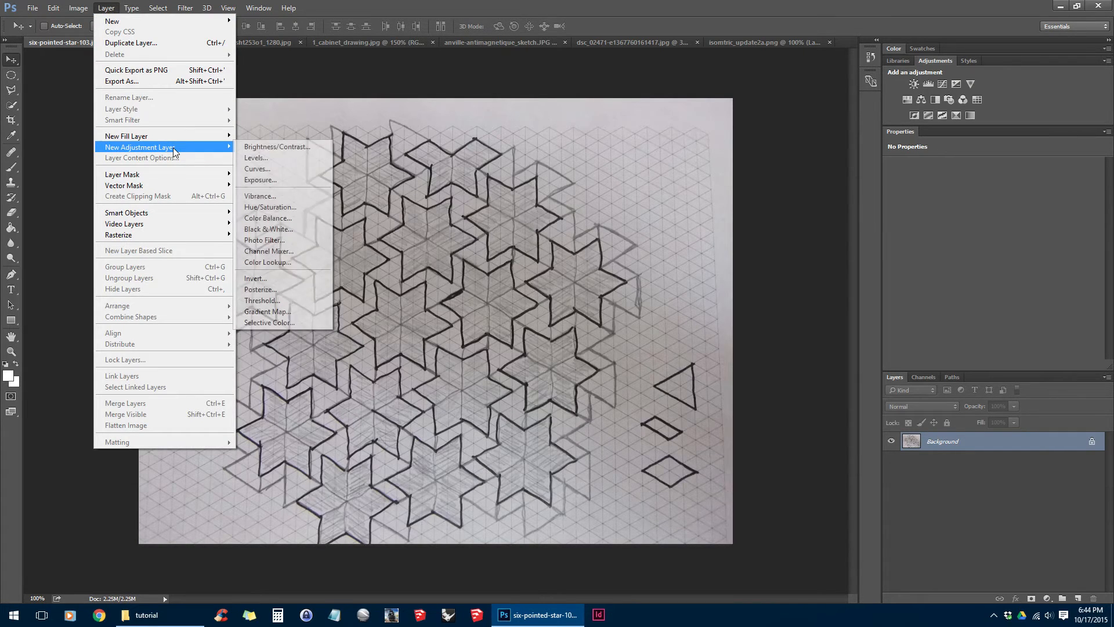
click(261, 157)
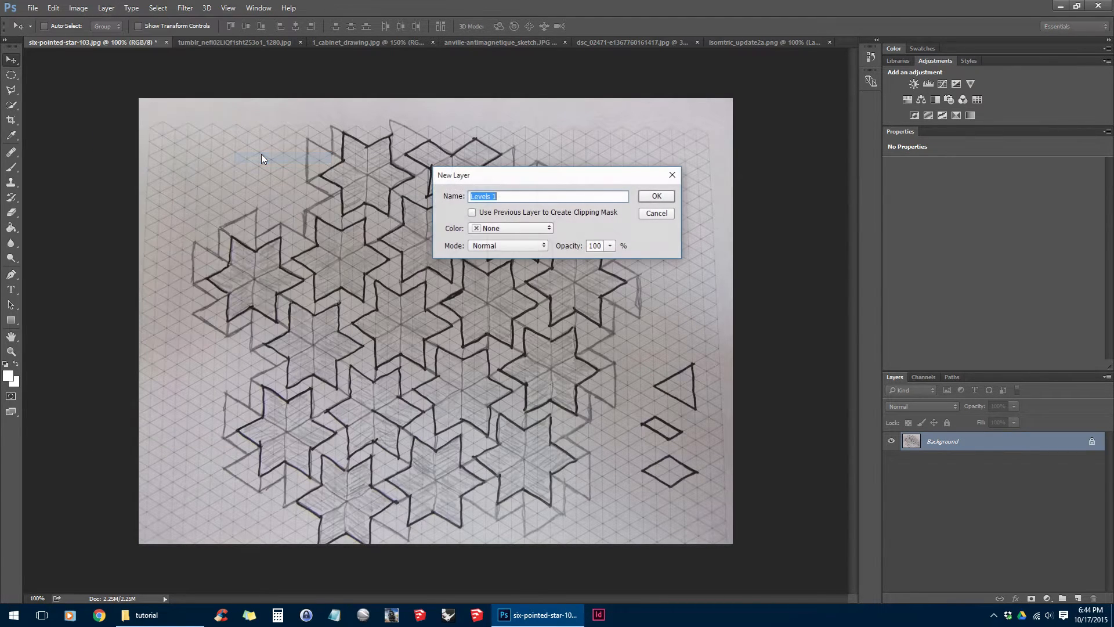
click(656, 196)
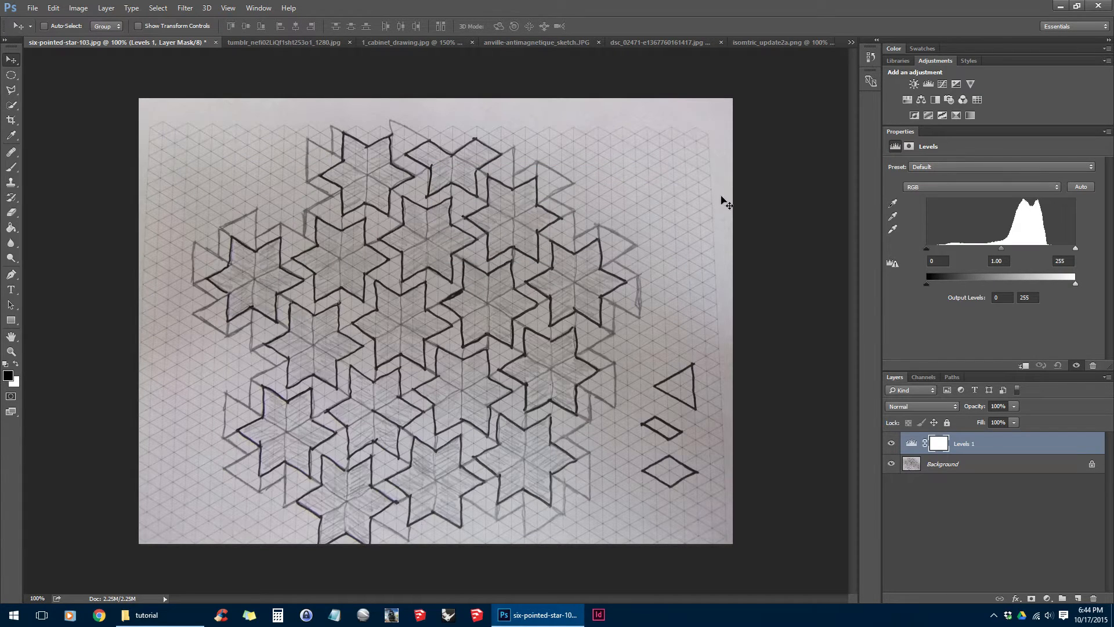
Set the Levels black point by sampling the dark ink outline of a star near the centre of the sketch
click(893, 203)
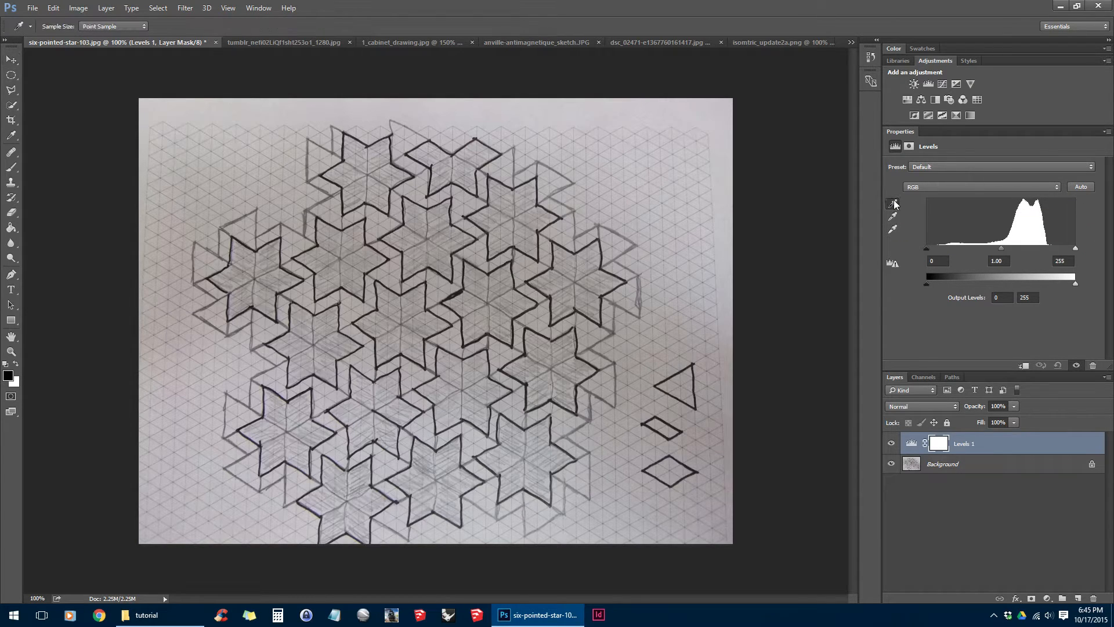
click(461, 290)
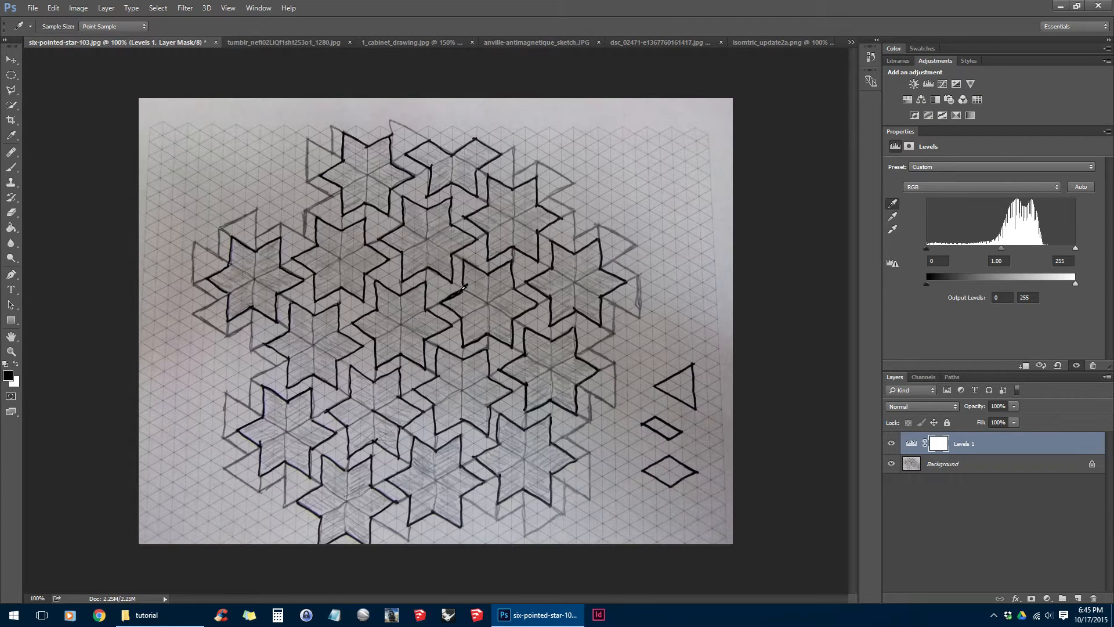
click(694, 111)
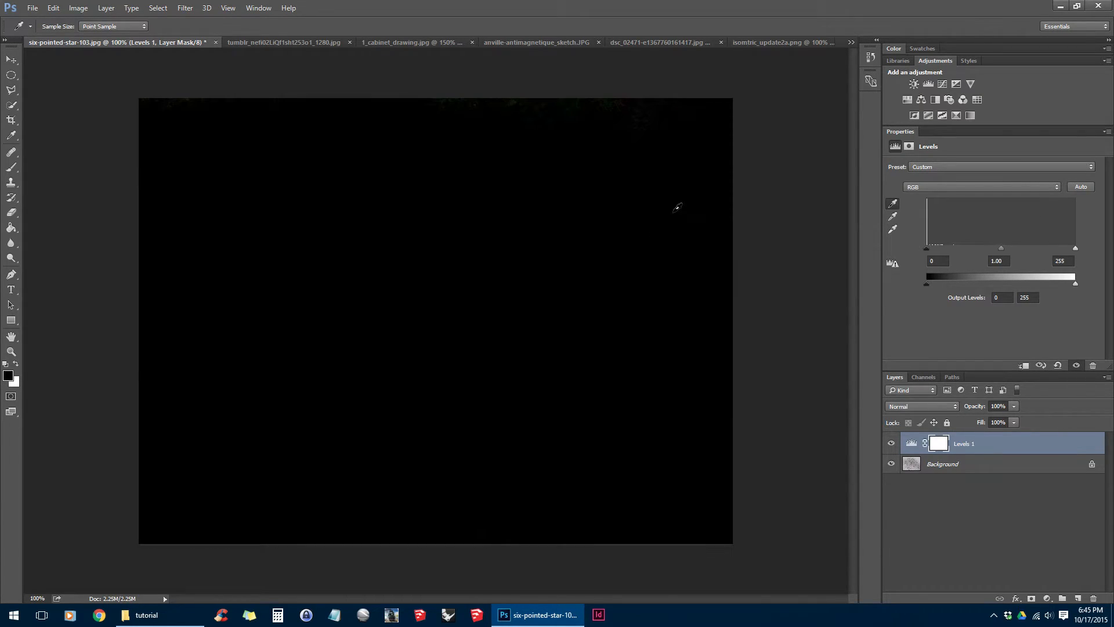
key(ctrl+z)
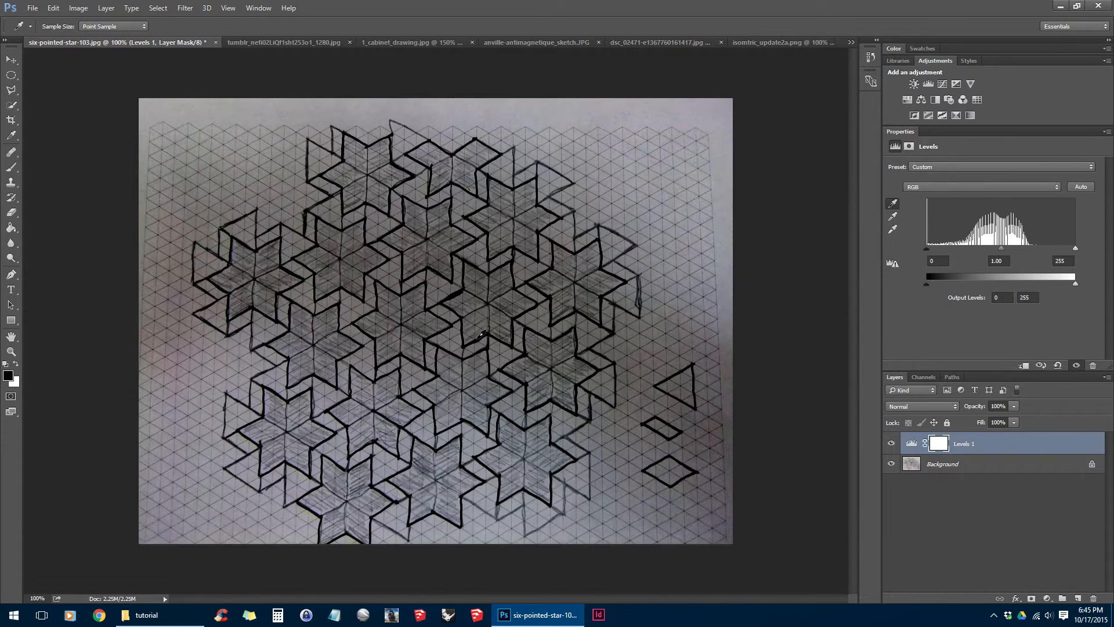
click(485, 338)
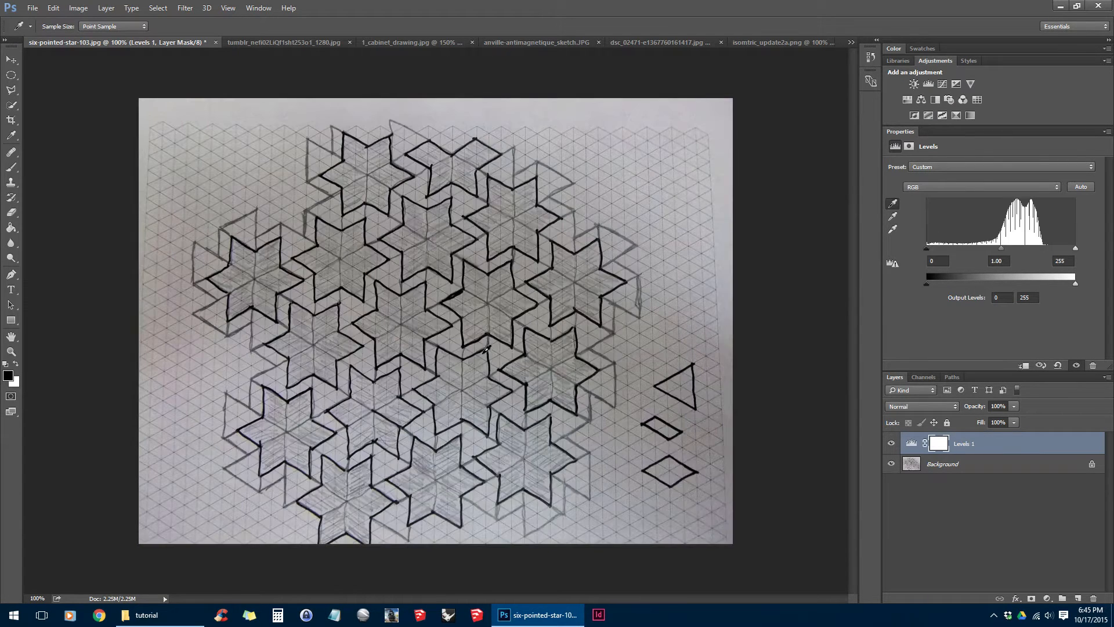
click(464, 287)
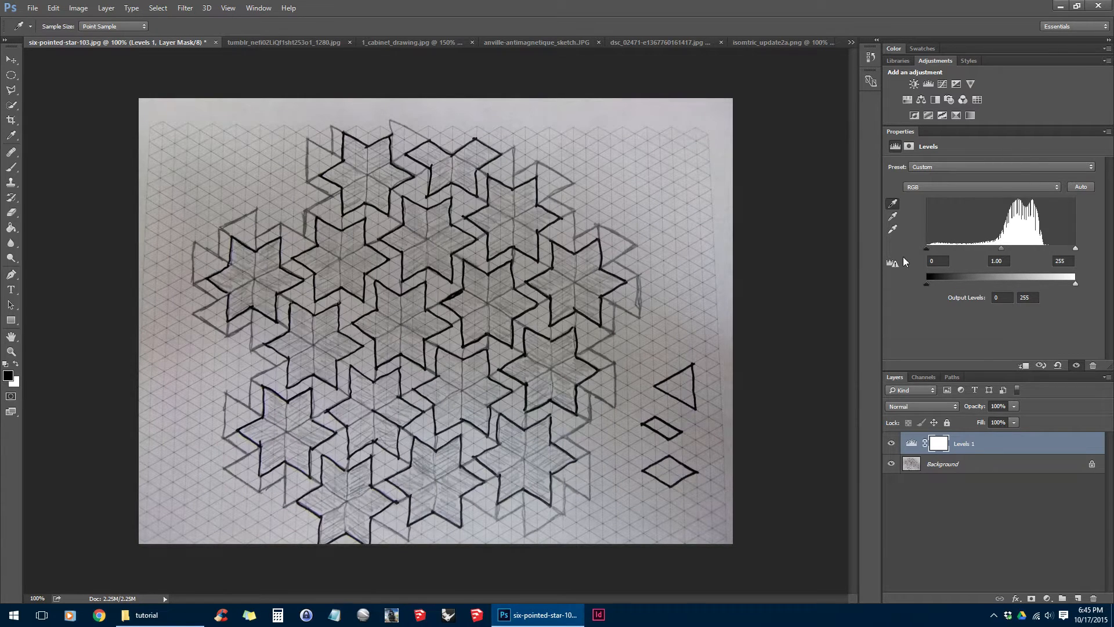
Set the Levels white point by sampling the grey paper between the stars and the small triangle
click(893, 230)
click(636, 352)
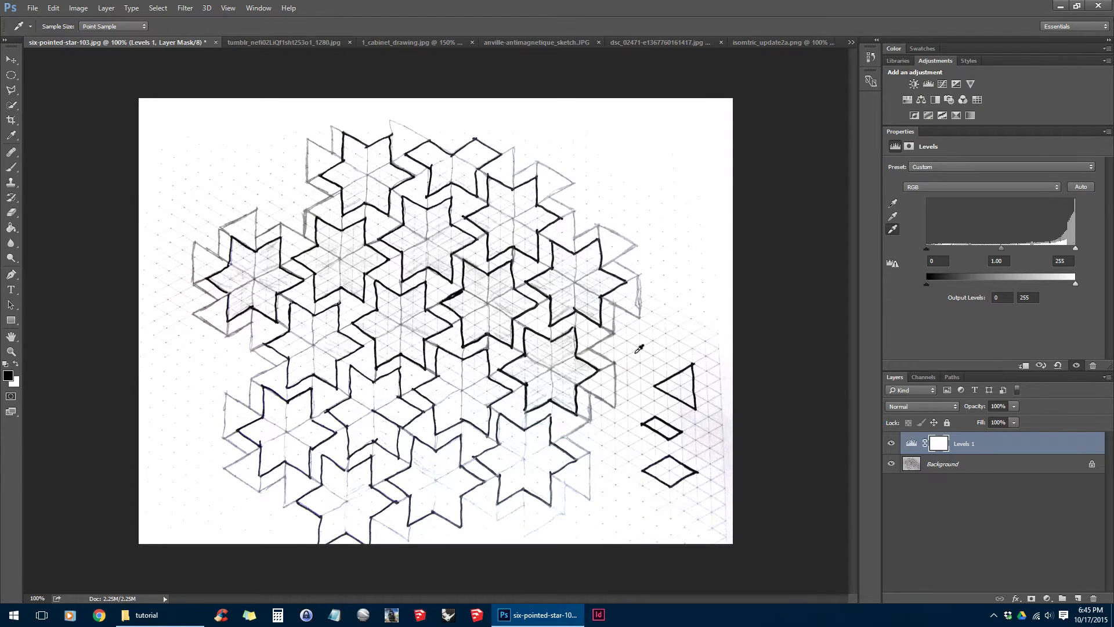
click(674, 257)
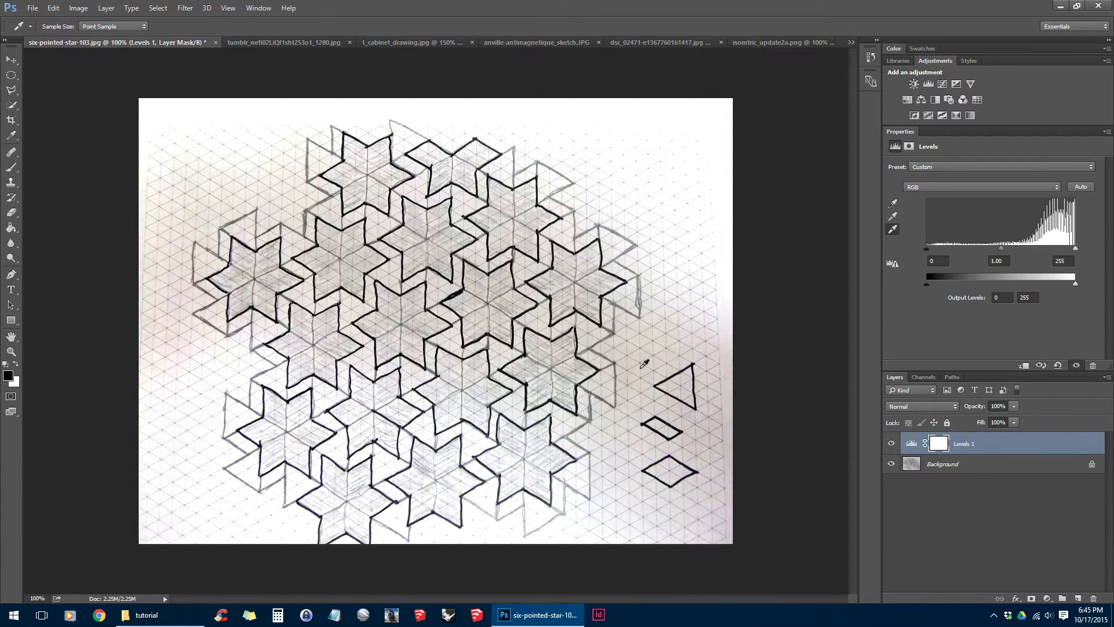
click(658, 185)
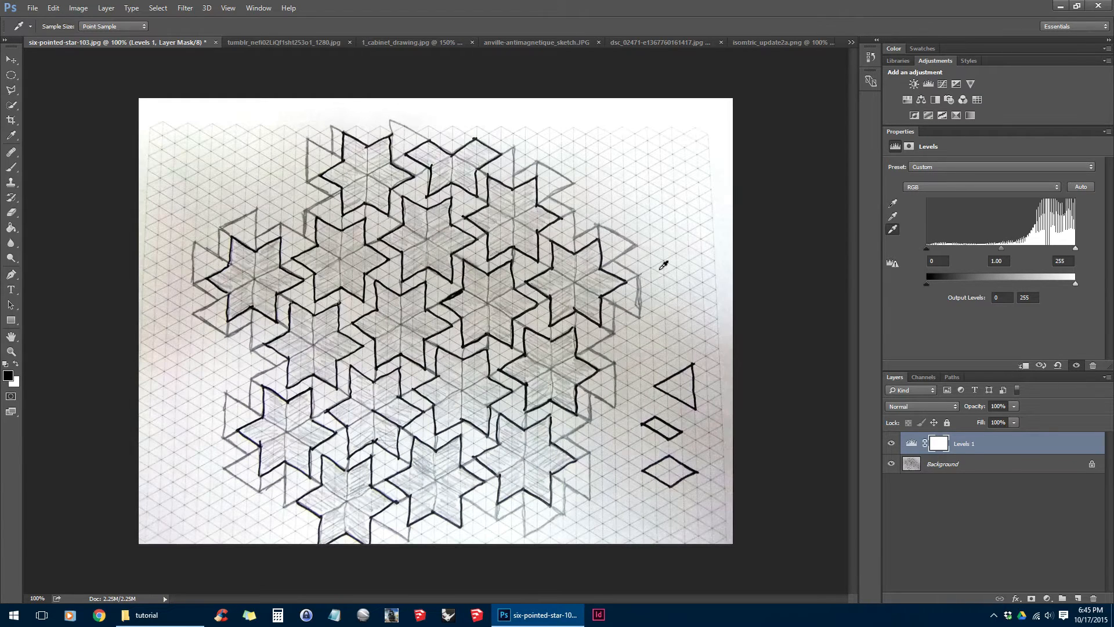
click(659, 358)
click(644, 360)
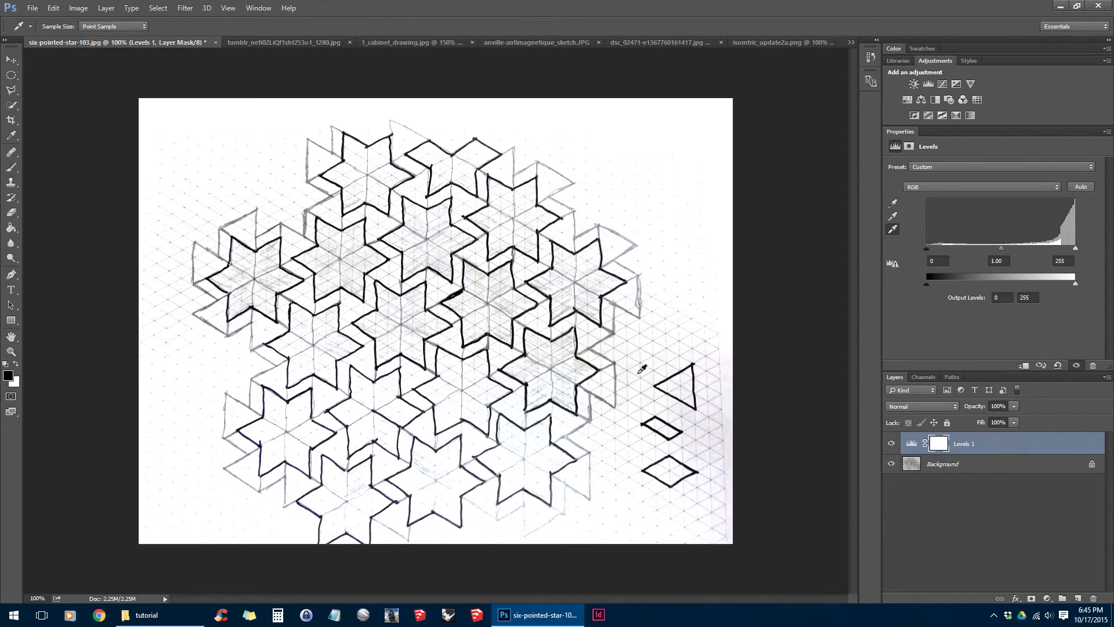
Resample the Levels white point from the shaded paper around the small shapes and set the midtone level to 0.51
scroll(667, 357, up, 3)
click(724, 374)
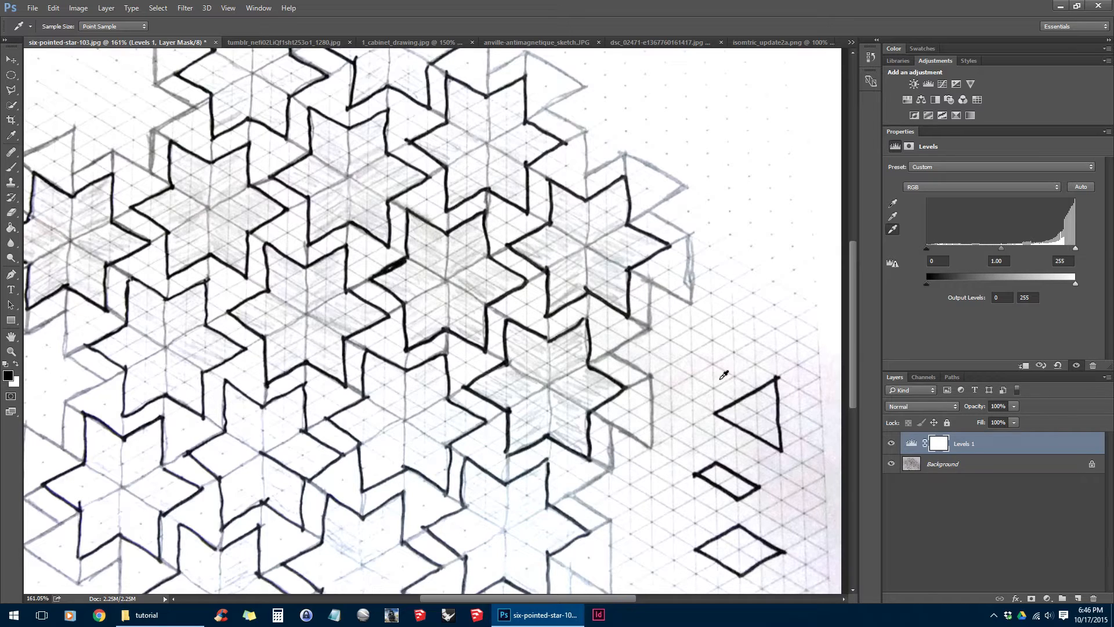
scroll(714, 344, down, 3)
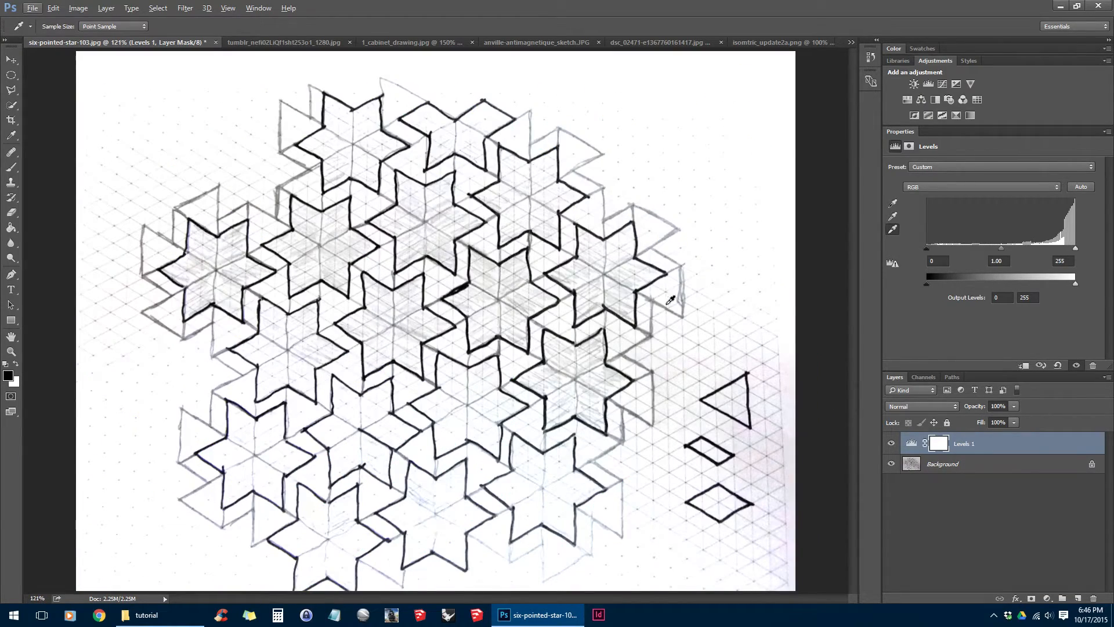
click(670, 405)
click(775, 444)
click(776, 442)
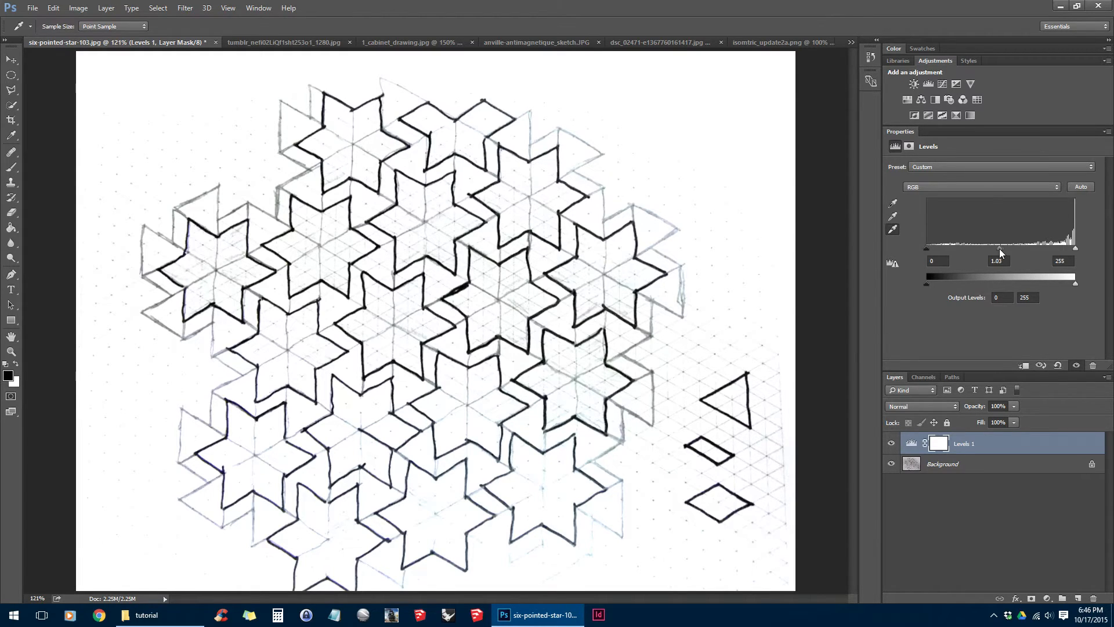
drag(999, 247, 1031, 248)
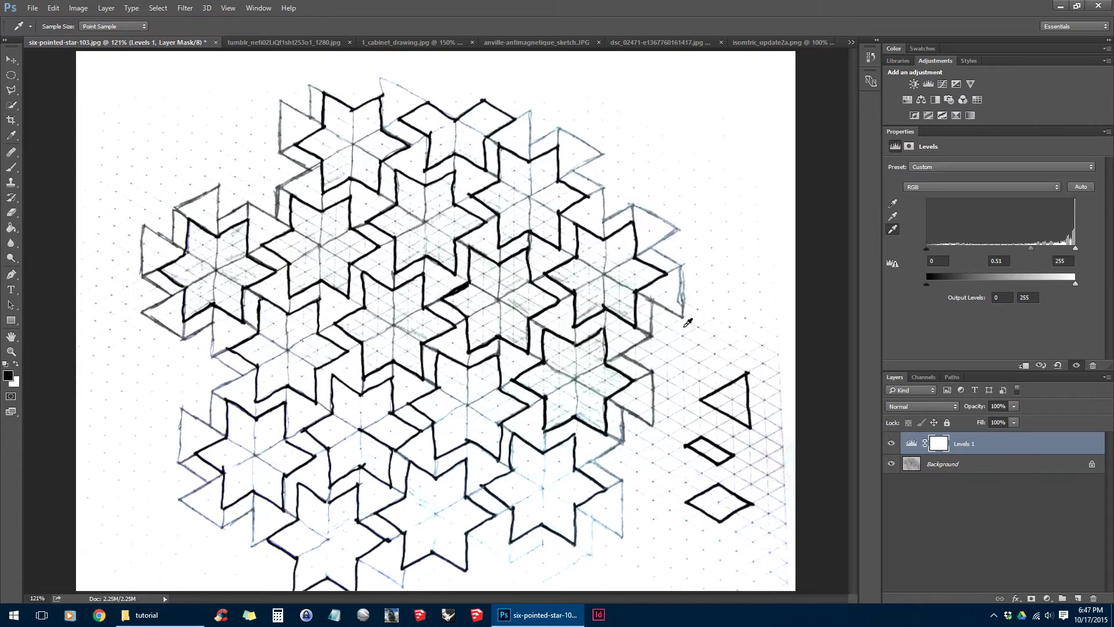
Add a Black & White adjustment layer to the star sketch and compare the line colours close up with it hidden and shown
click(934, 100)
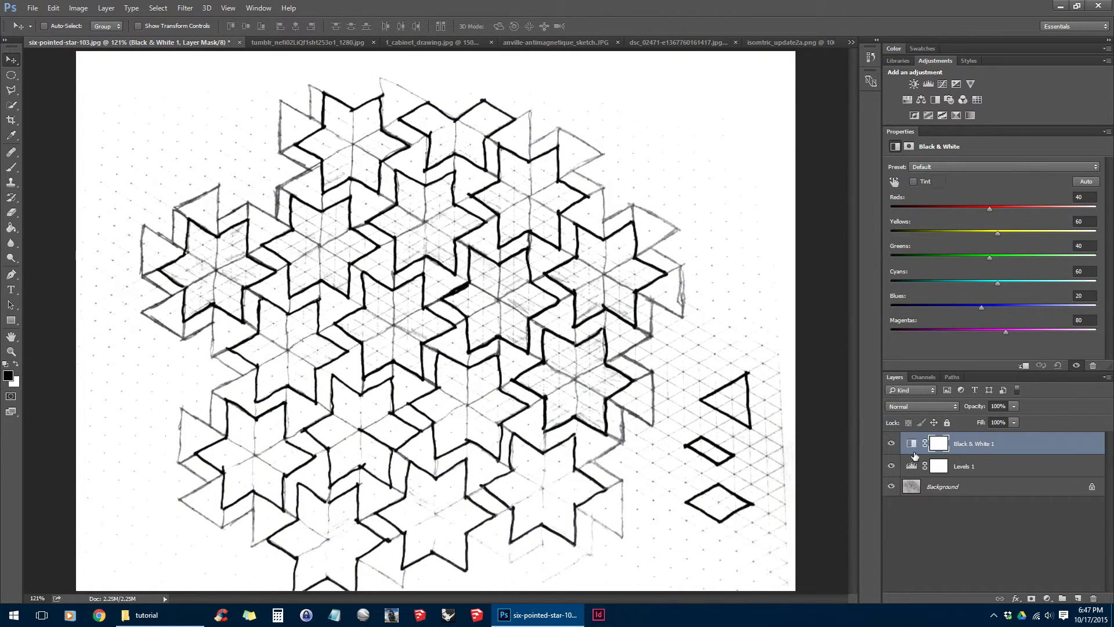
click(891, 444)
scroll(589, 345, up, 5)
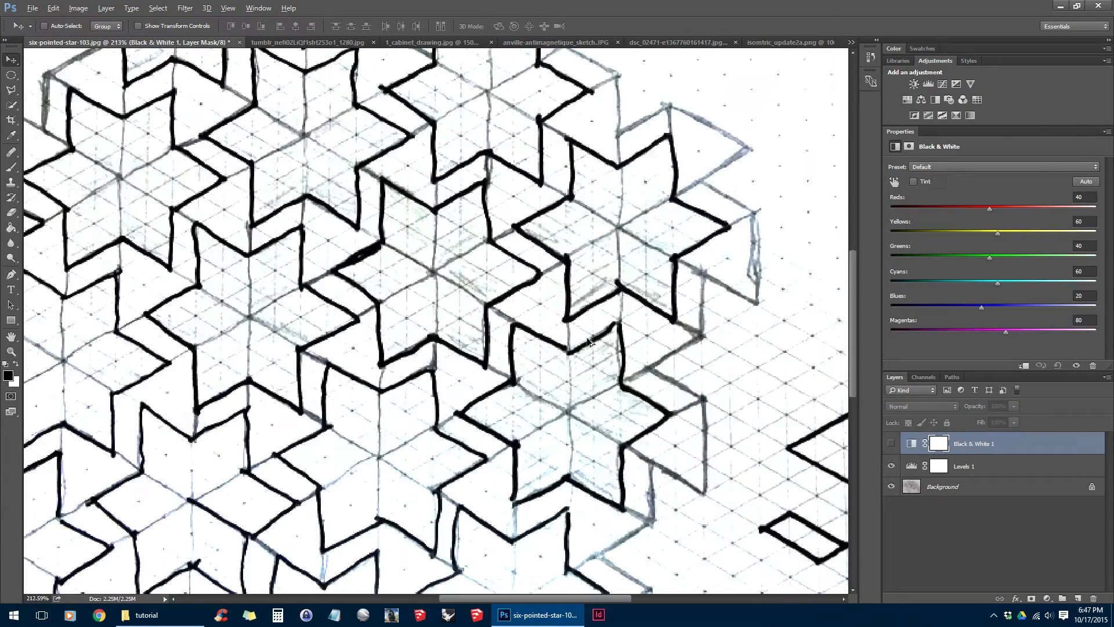
scroll(587, 342, up, 4)
scroll(588, 342, down, 7)
scroll(588, 342, up, 5)
scroll(588, 343, down, 6)
scroll(586, 342, up, 2)
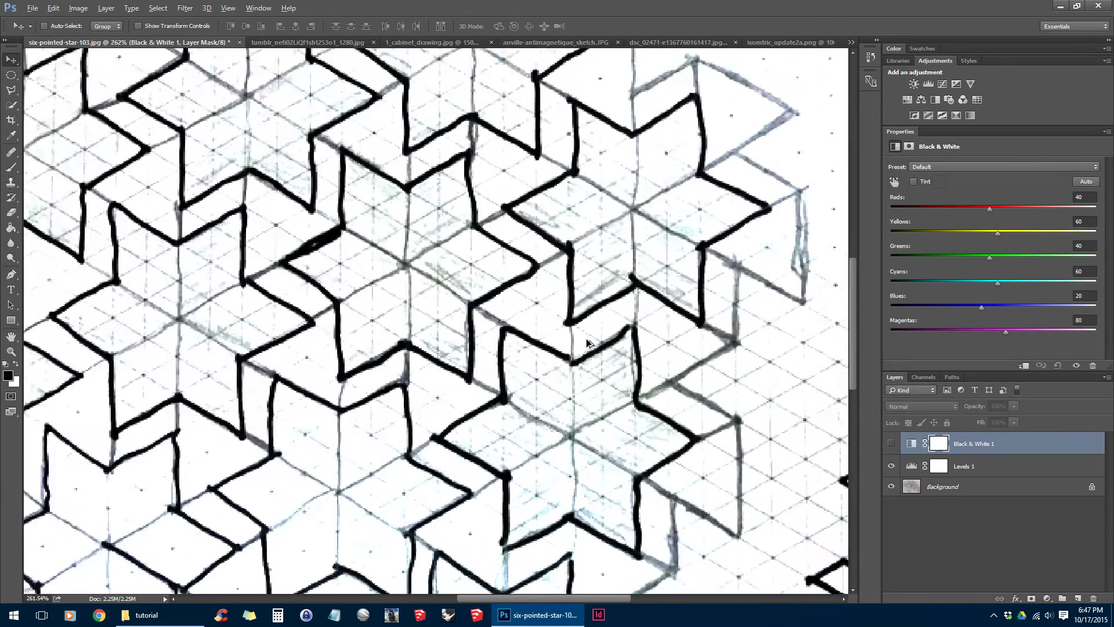
click(891, 444)
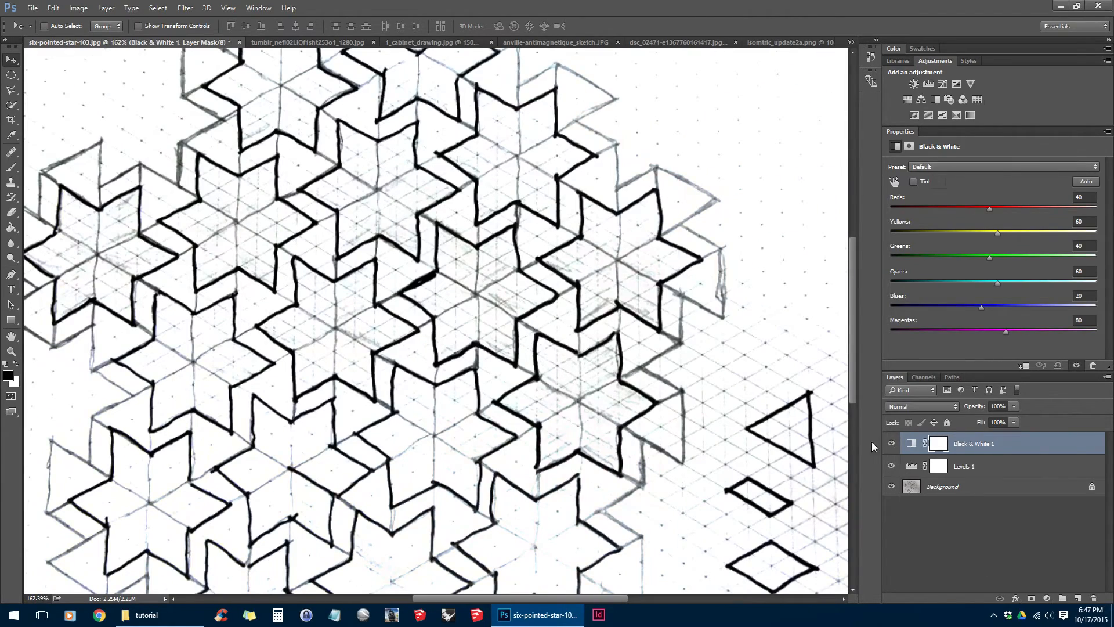
scroll(609, 370, down, 2)
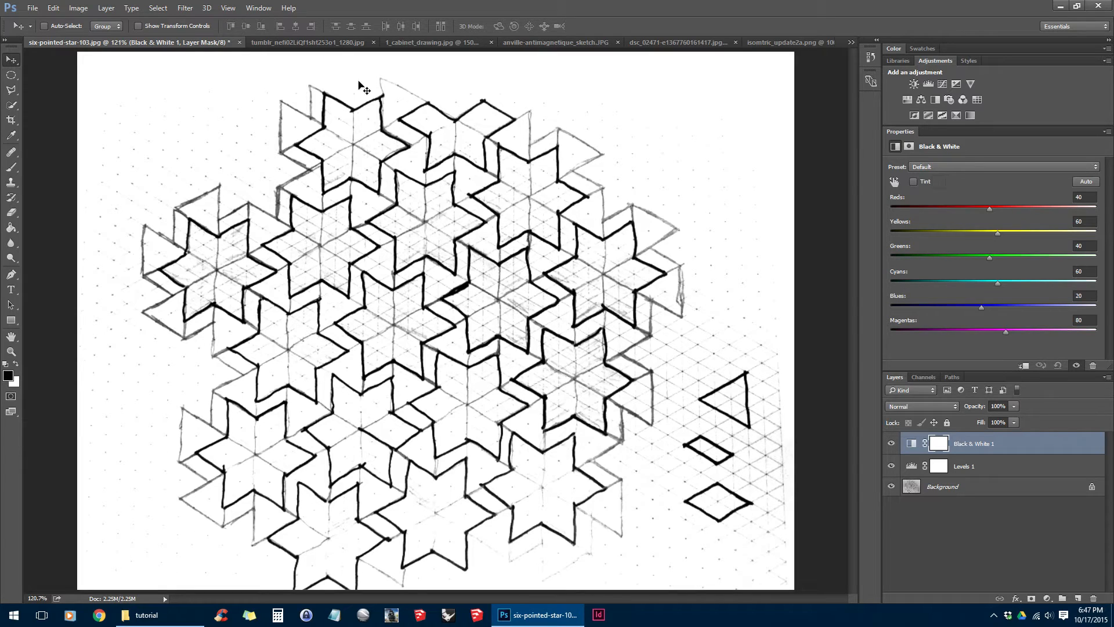
In the tumblr landscape drawing, add a Levels adjustment layer and set its black point from the eye of the smaller head
click(334, 43)
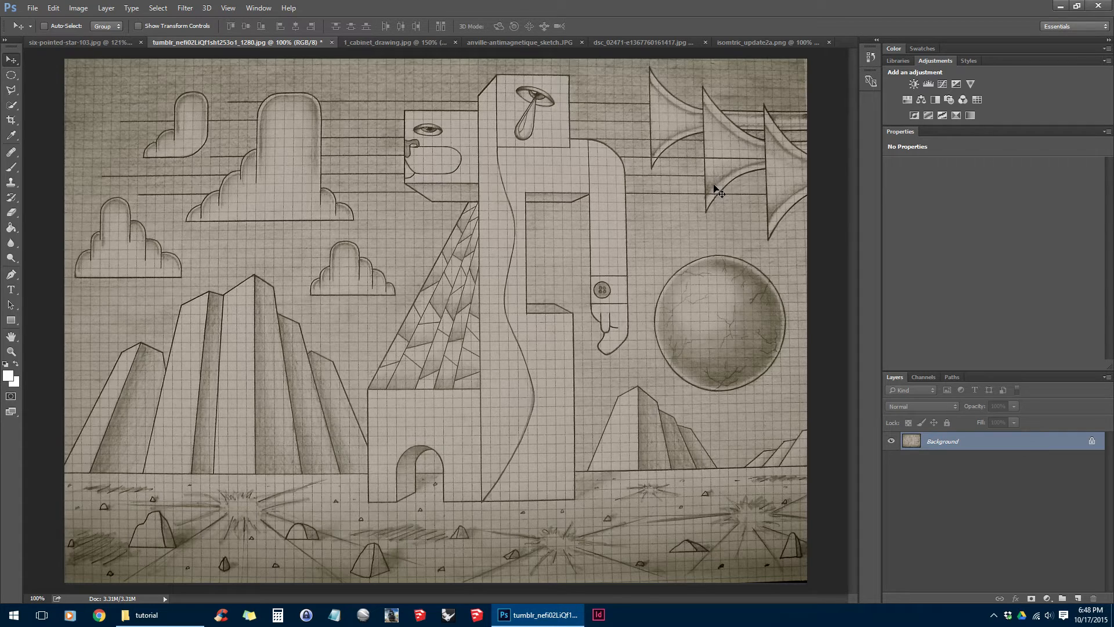
click(928, 85)
click(894, 203)
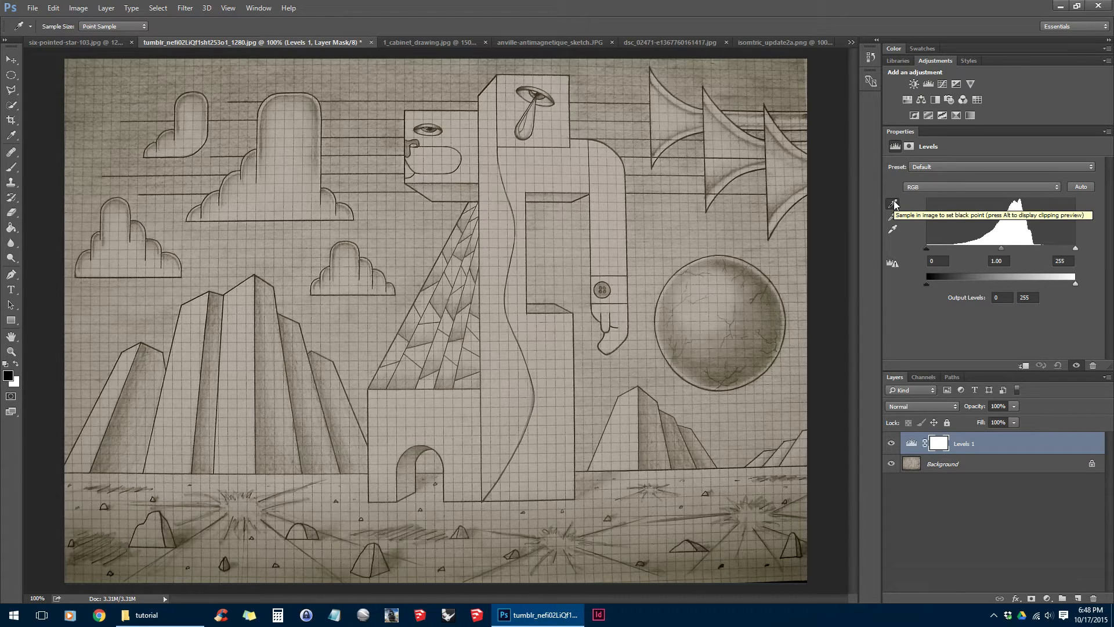
click(434, 125)
Set the Levels white point from the paper around the central figure and compare the drawing with the adjustment hidden and shown
click(894, 230)
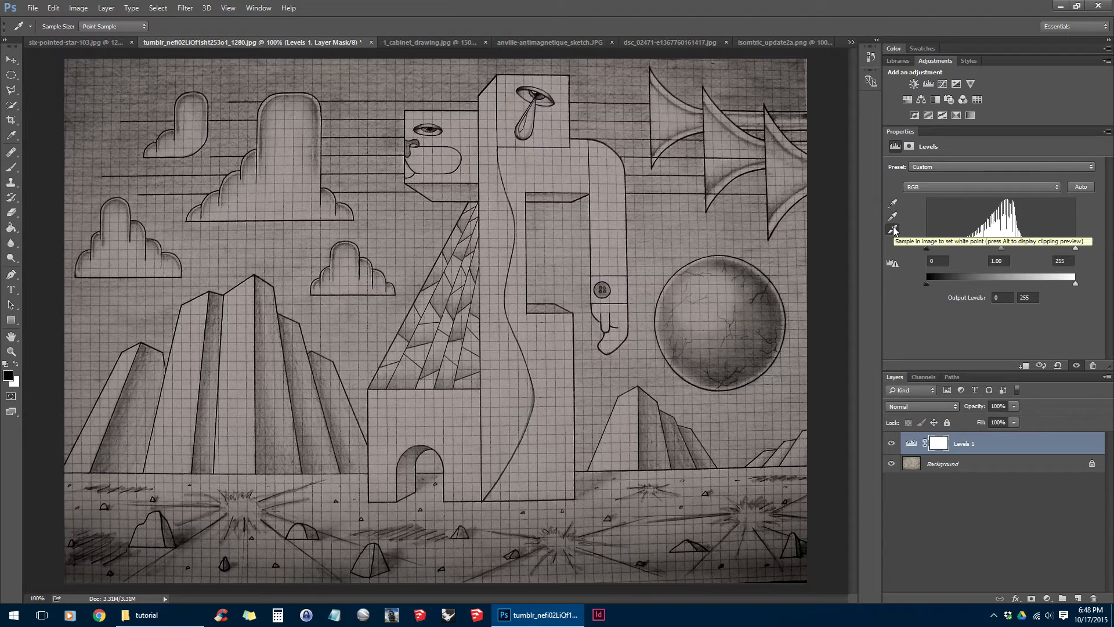
click(553, 333)
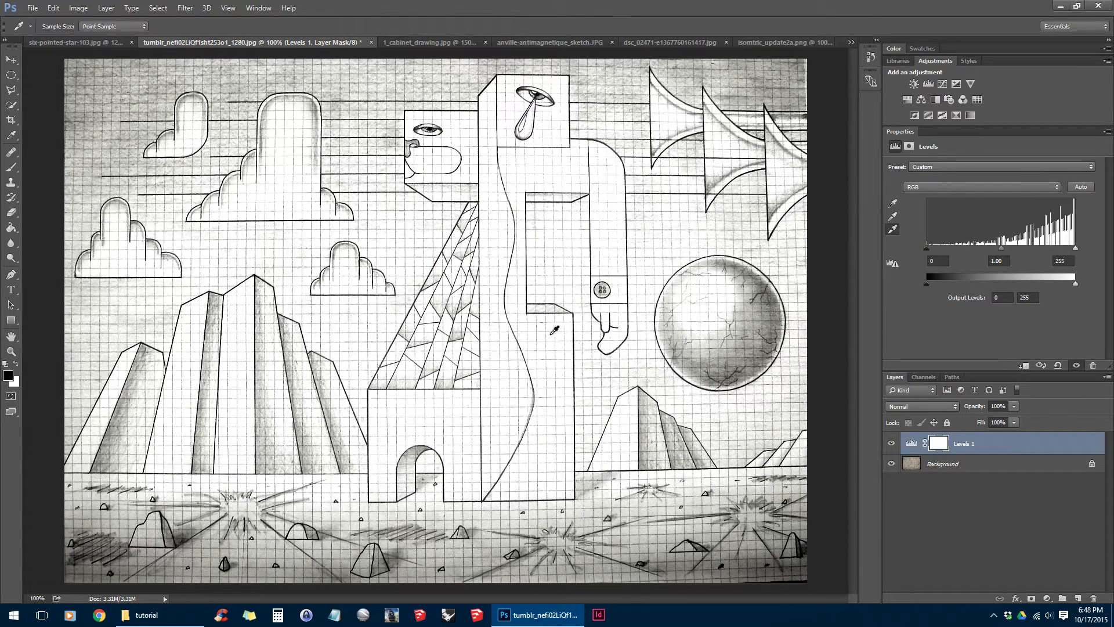
click(570, 268)
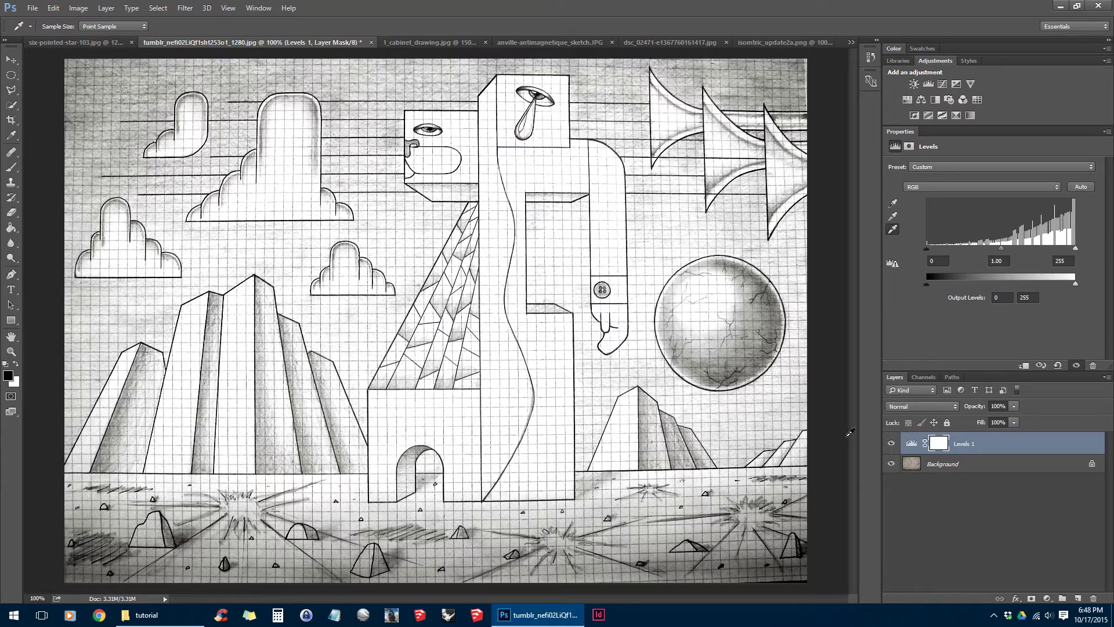
click(892, 444)
click(892, 444)
key(v)
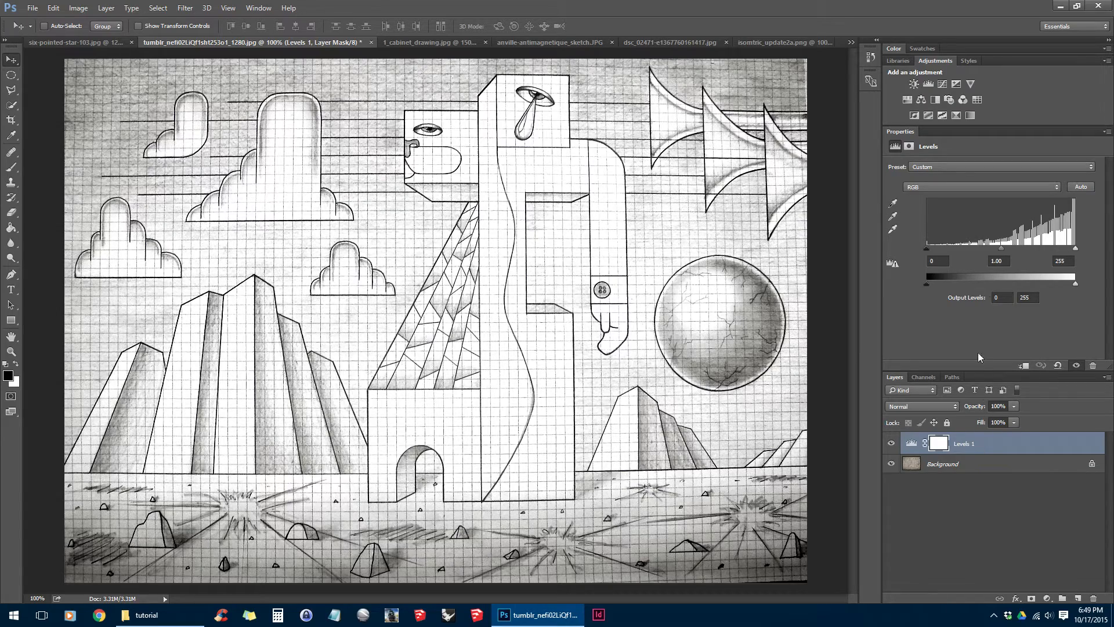
In the cabinet drawing, add a Levels adjustment layer and set its black point from the dark mark in the upper middle door
mouse_move(1003, 250)
mouse_down()
mouse_move(984, 255)
mouse_move(1020, 260)
mouse_move(1002, 263)
mouse_up()
click(436, 39)
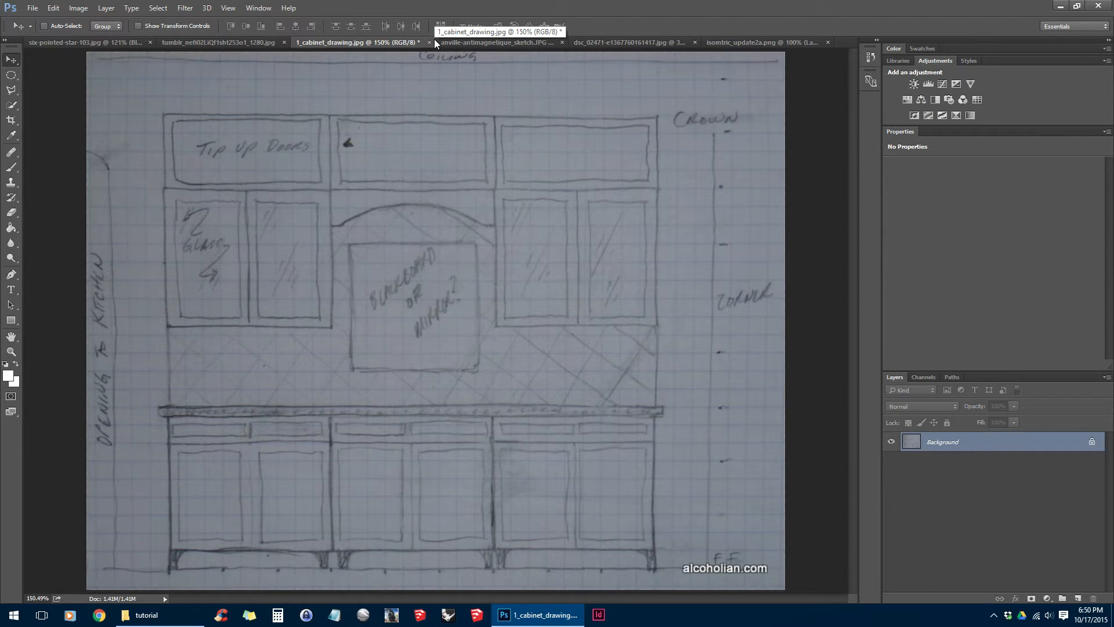
click(931, 85)
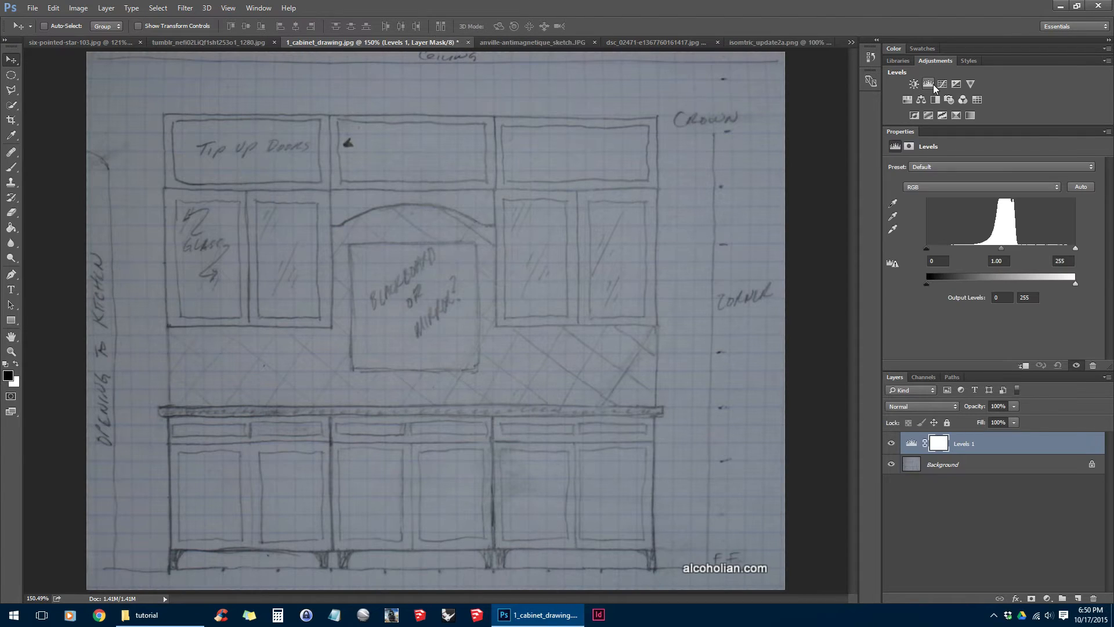
click(892, 204)
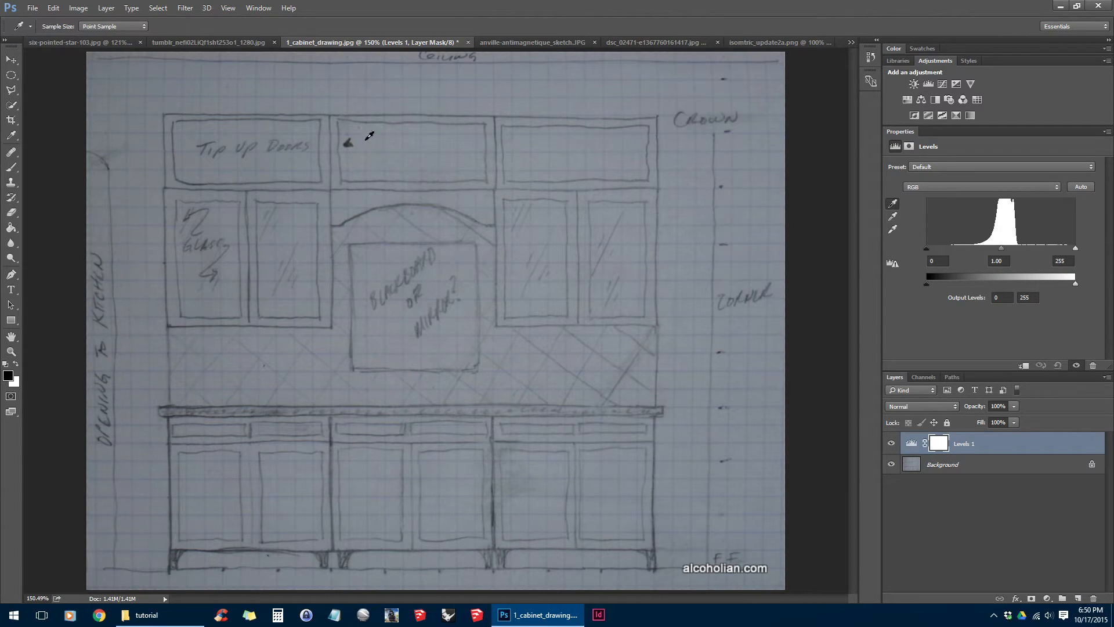
click(348, 143)
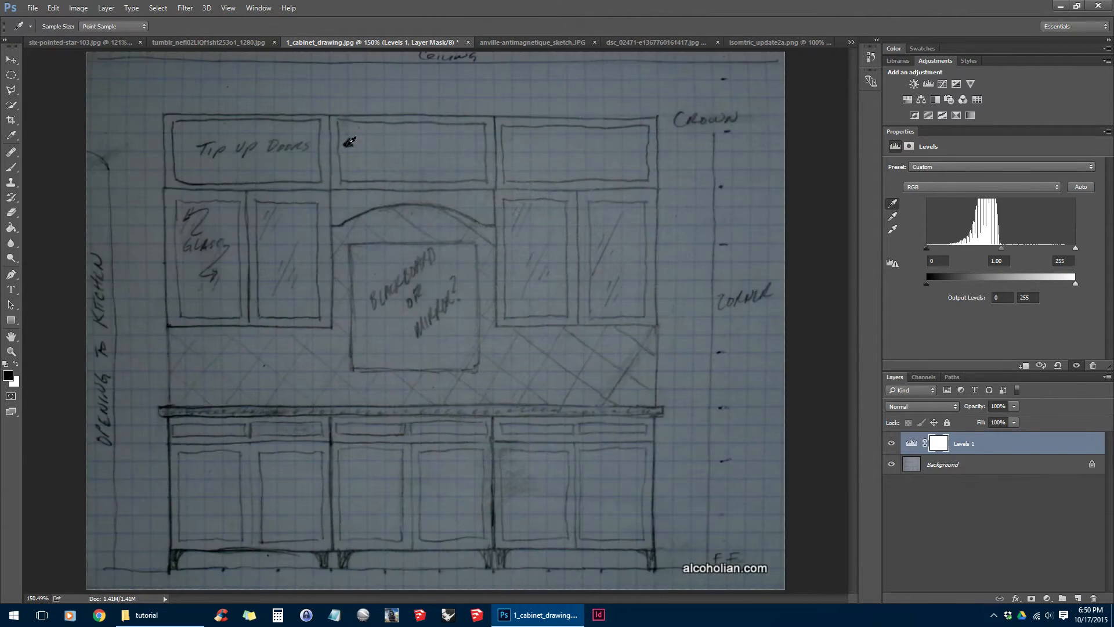
Set the cabinet drawing's Levels white point from the blank paper beside the CORNER note
click(893, 229)
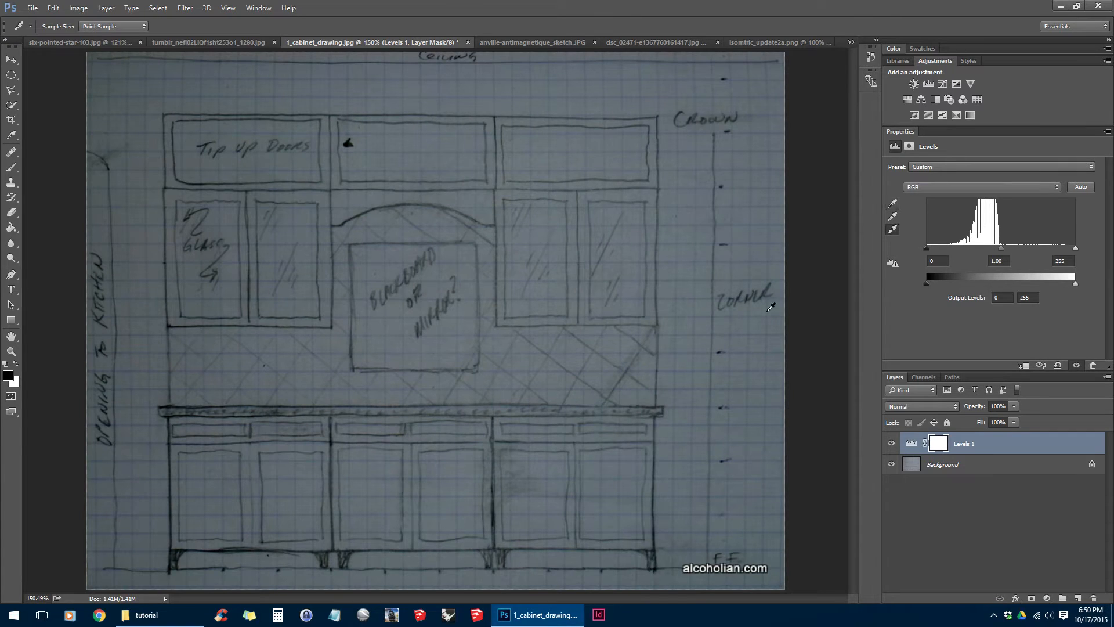
click(692, 302)
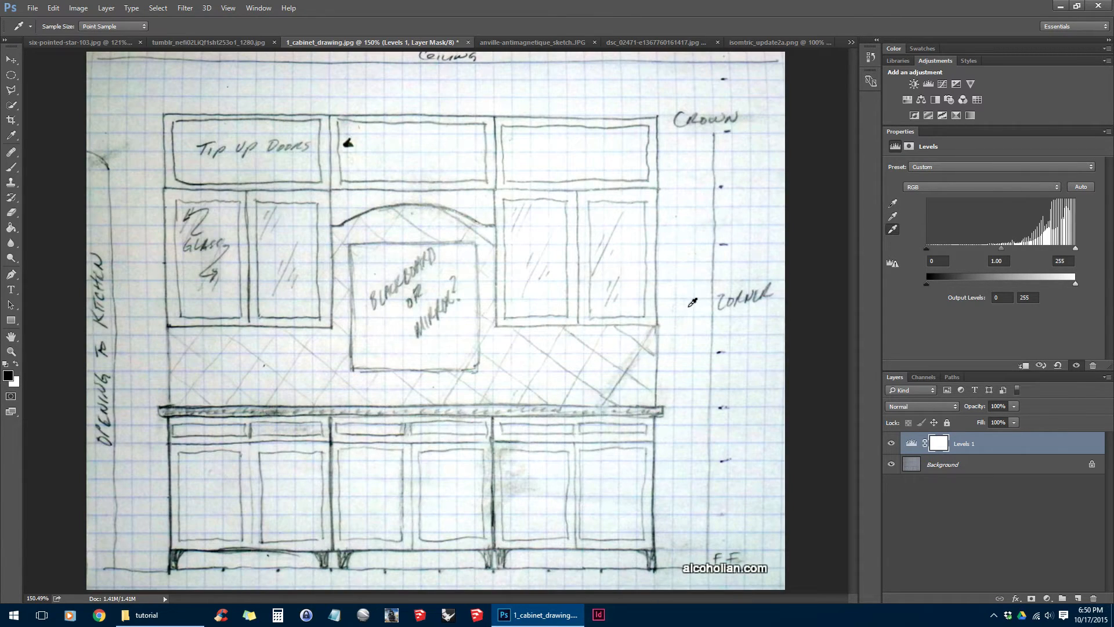
key(v)
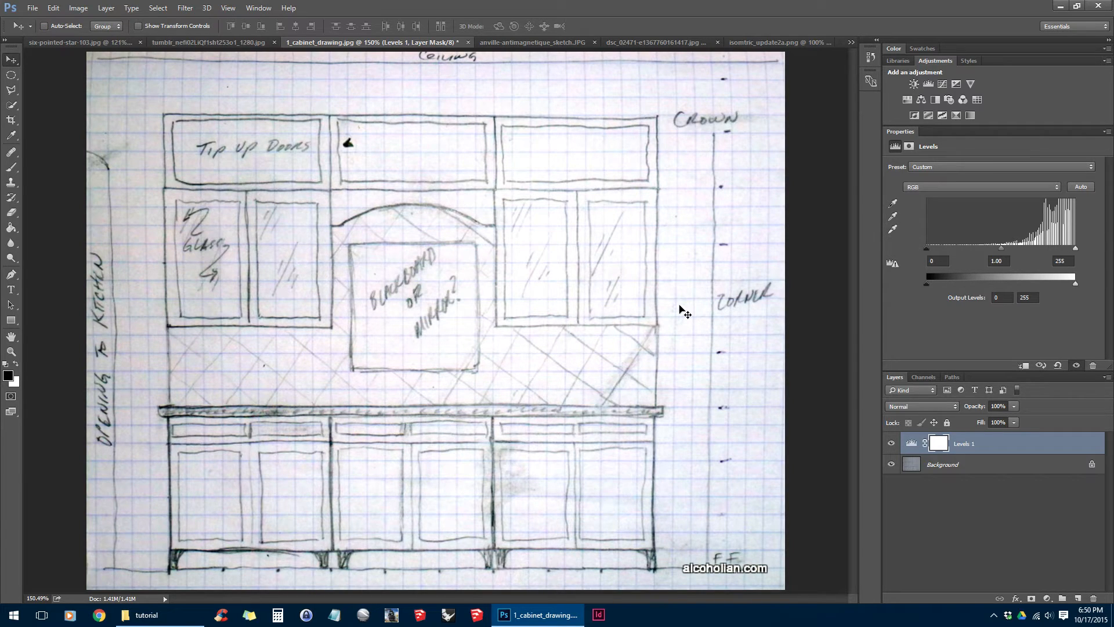
Review the tumblr landscape and star drawings for comparison and return to the cabinet drawing
click(207, 43)
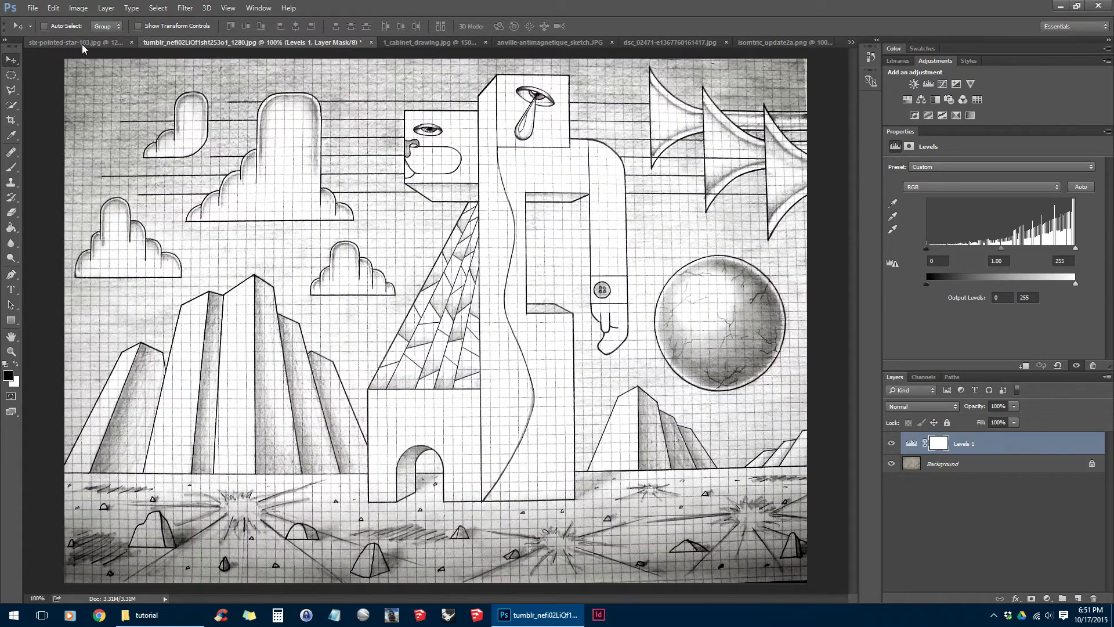
click(82, 44)
click(298, 45)
click(416, 43)
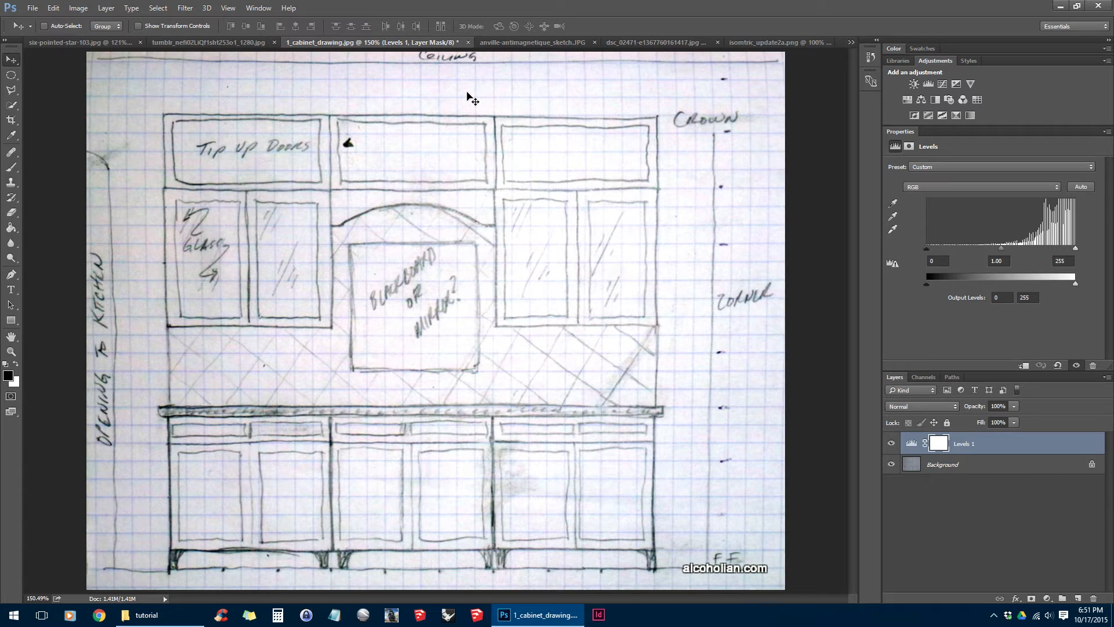
Add a Black & White adjustment layer to the cabinet drawing with Greens 82, Cyans 165, Blues 99 and Magentas 82
click(935, 99)
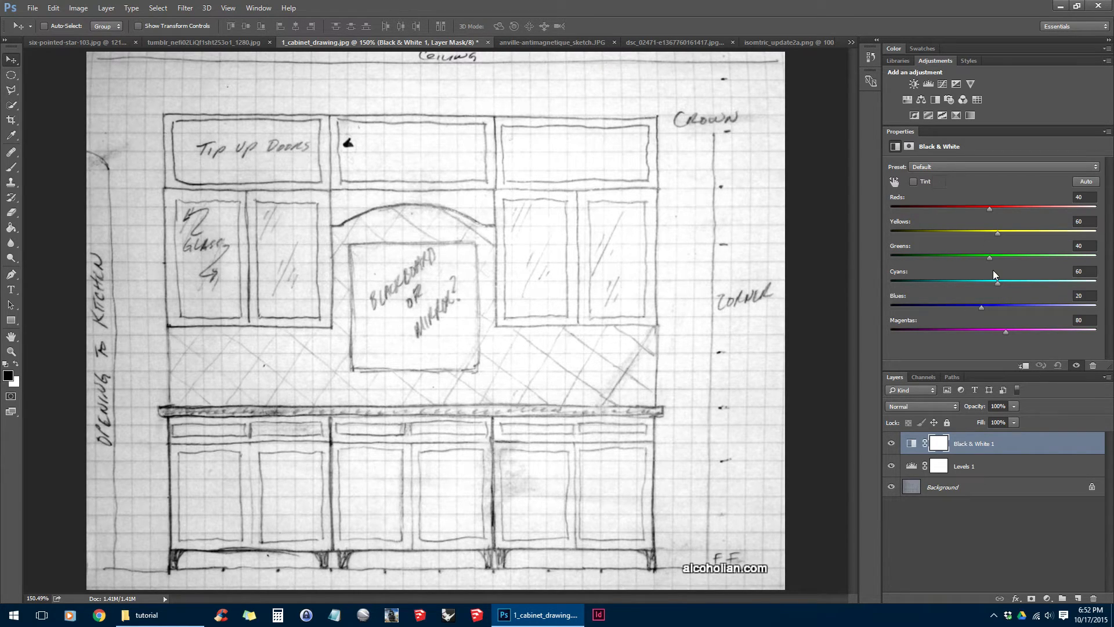
mouse_move(1013, 331)
mouse_down()
mouse_move(1045, 333)
mouse_move(1007, 331)
mouse_up()
mouse_move(998, 283)
mouse_down()
mouse_move(1101, 286)
mouse_move(1006, 289)
mouse_up()
drag(1000, 283, 1044, 281)
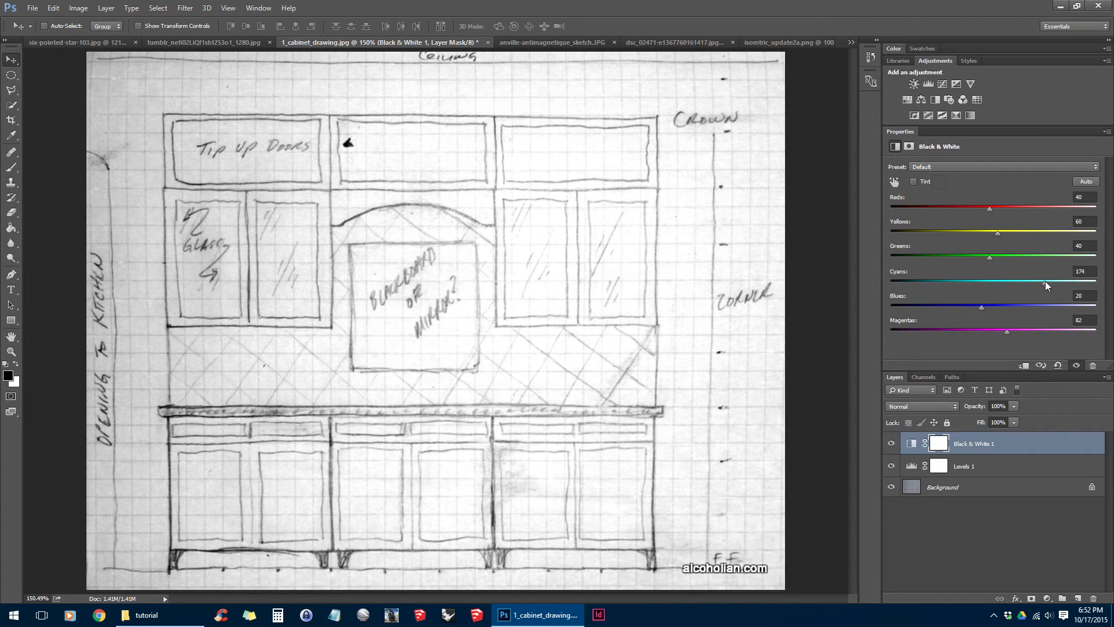
drag(983, 307, 1007, 308)
drag(988, 256, 1058, 257)
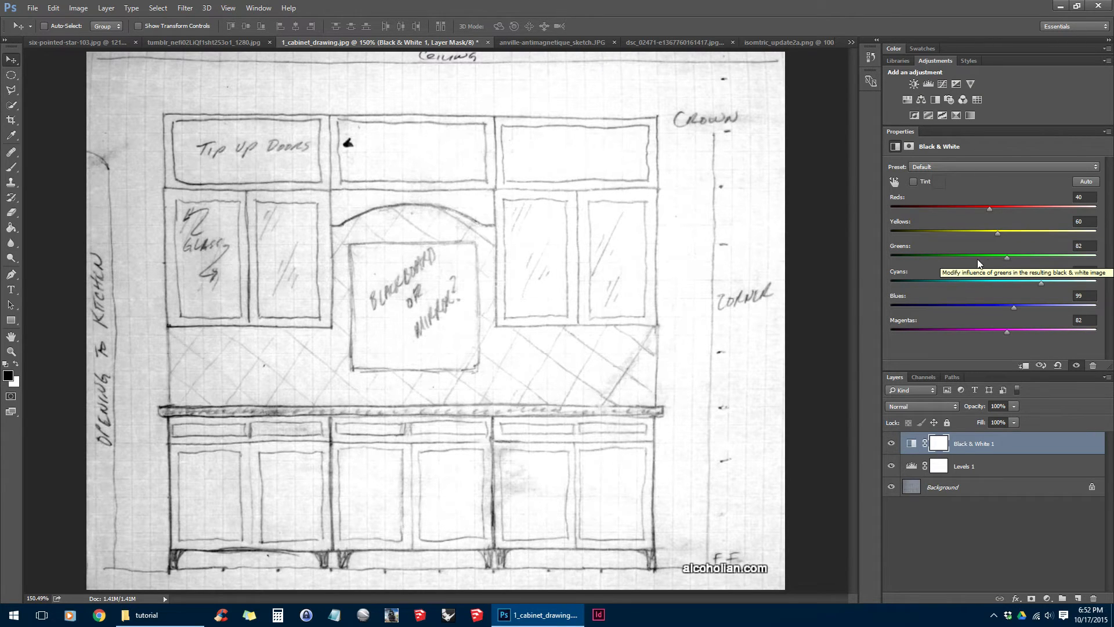
With the Black & White layer hidden, add a Hue/Saturation adjustment layer and target its Blues range by sampling the purple tick mark
click(891, 443)
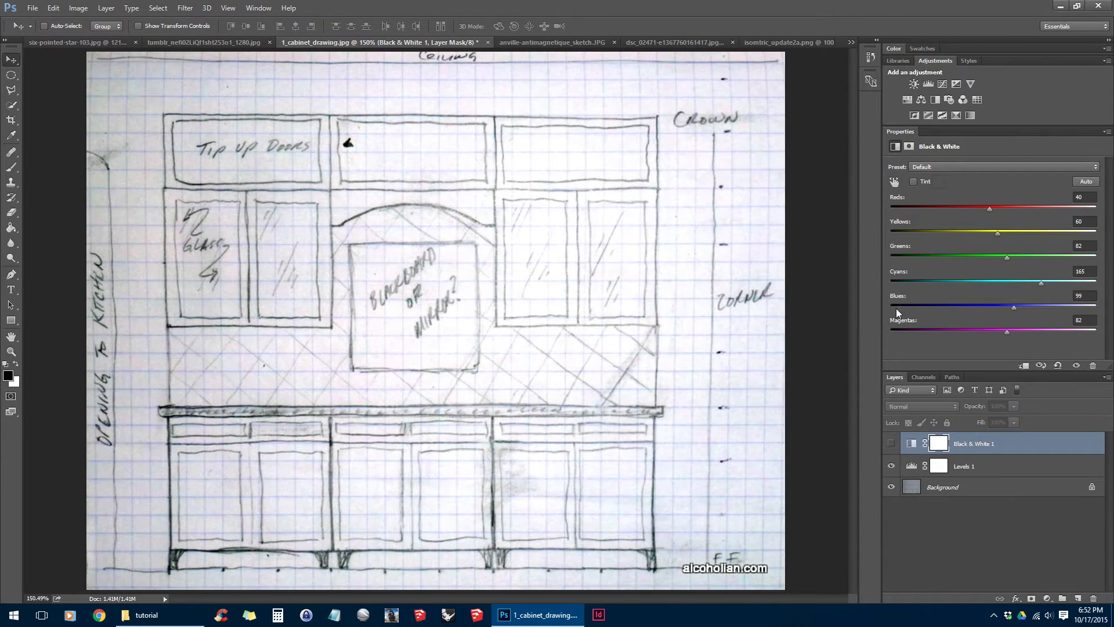
click(907, 100)
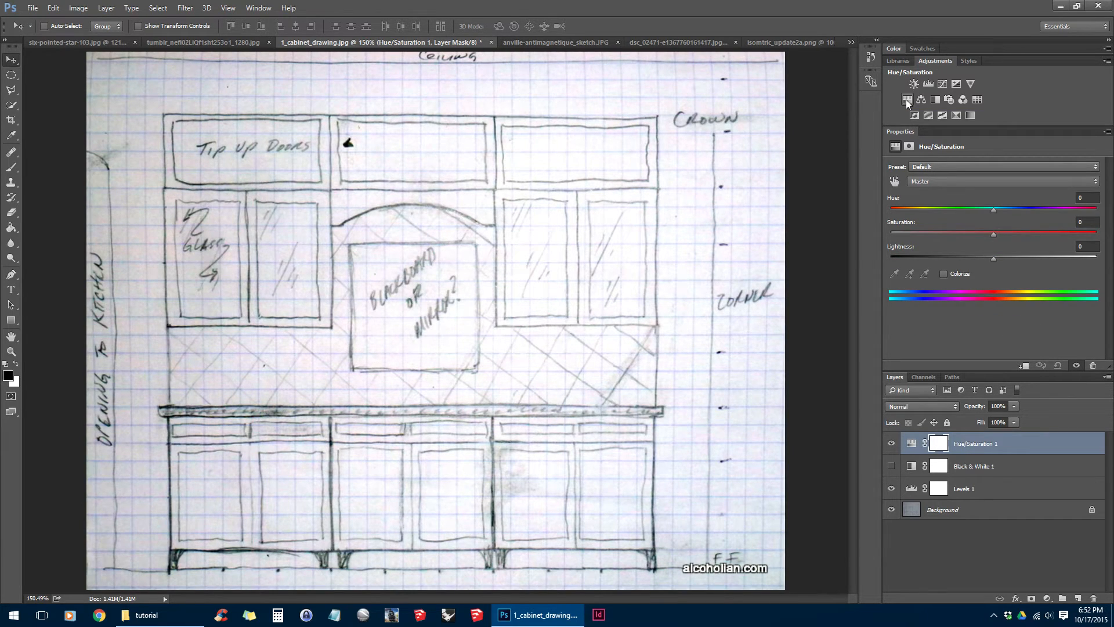
click(894, 183)
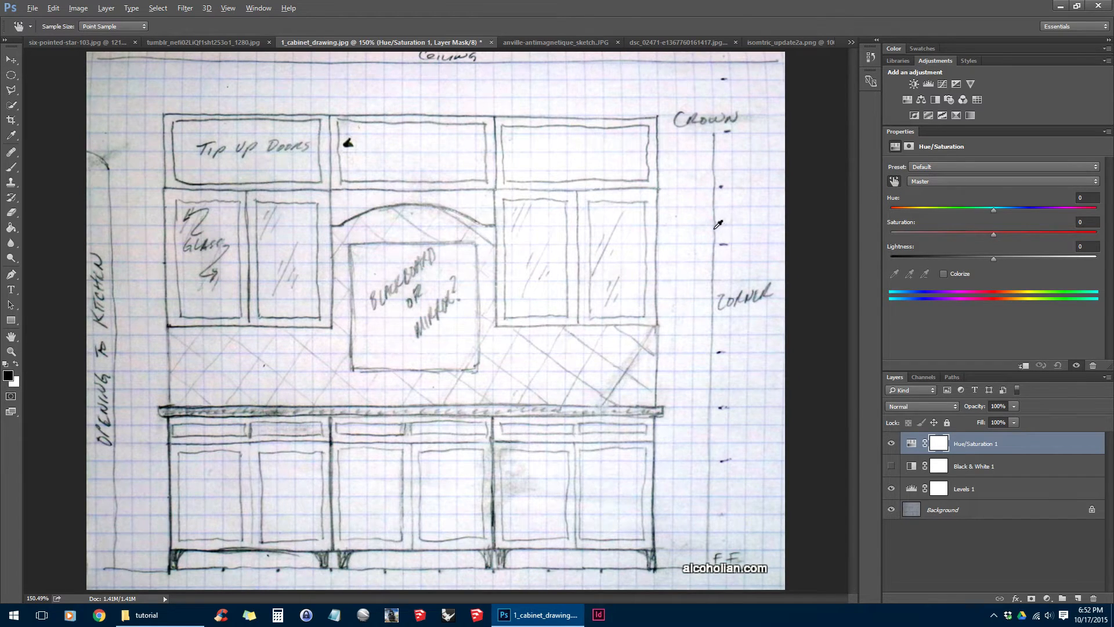
scroll(717, 225, up, 5)
scroll(718, 225, up, 6)
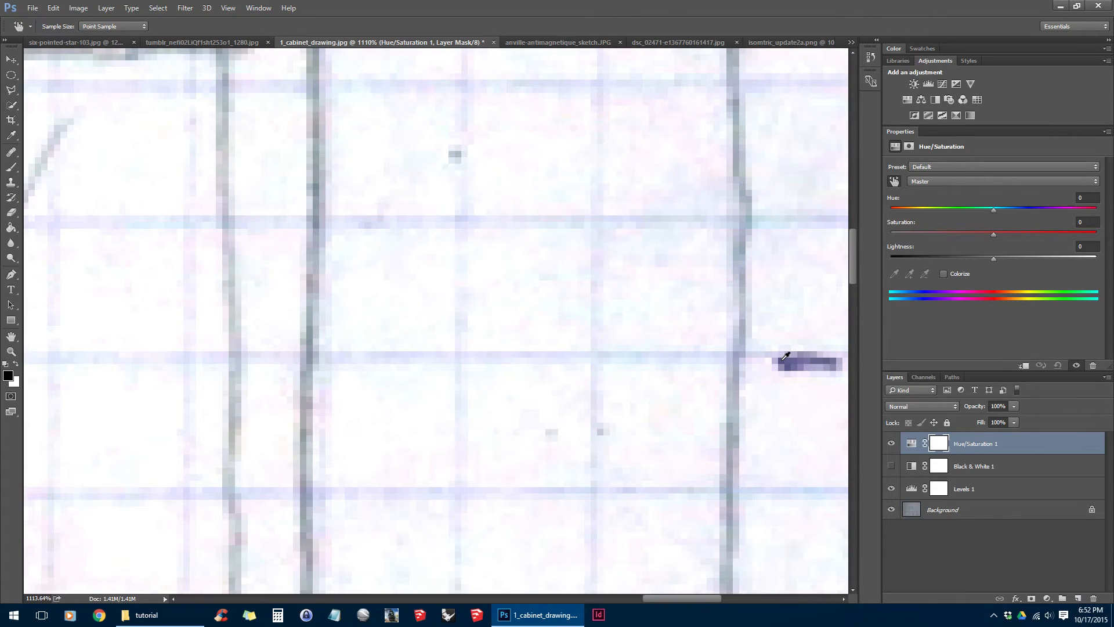
click(782, 359)
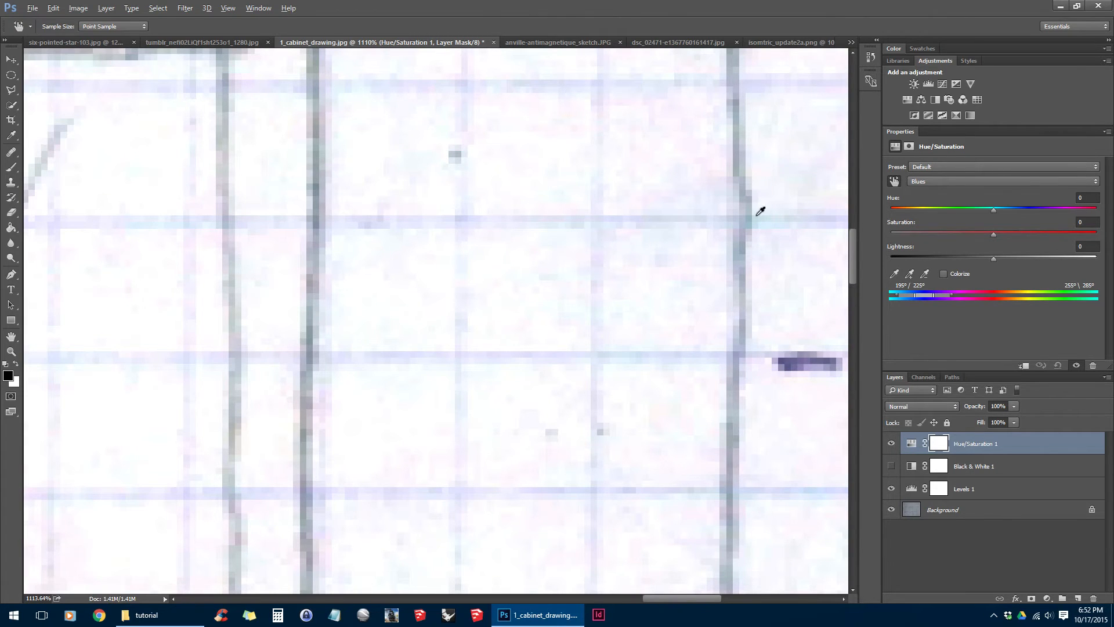
Raise the lightness of the Hue/Saturation Blues range to about +96 to fade the grid lines
scroll(771, 248, down, 10)
scroll(756, 243, down, 2)
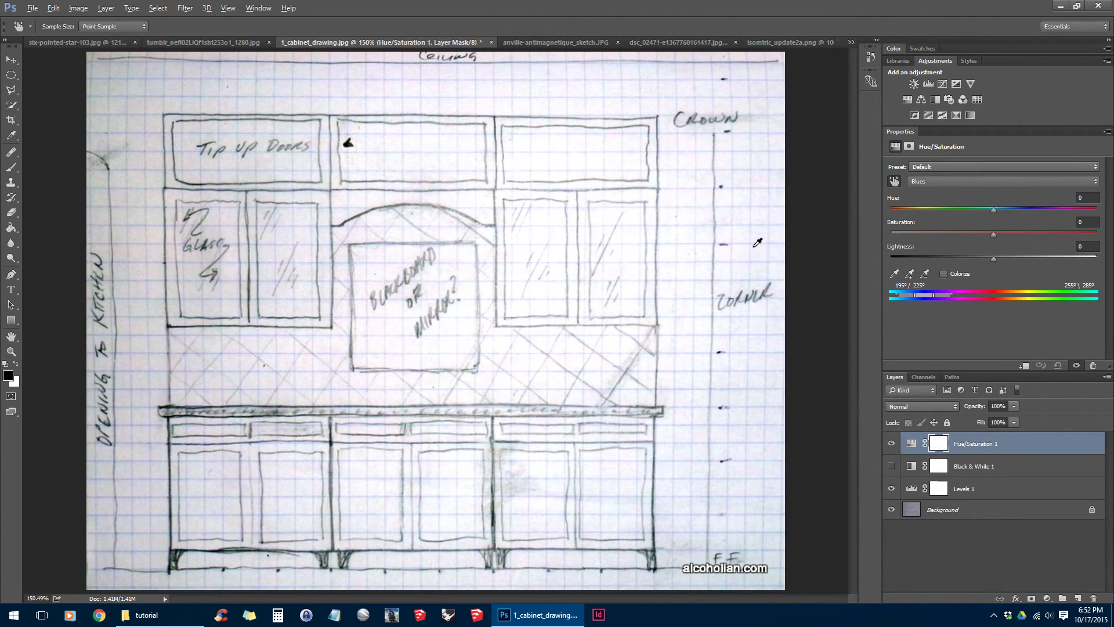
mouse_move(994, 260)
mouse_down()
mouse_move(1101, 263)
mouse_move(988, 263)
mouse_move(1089, 265)
mouse_up()
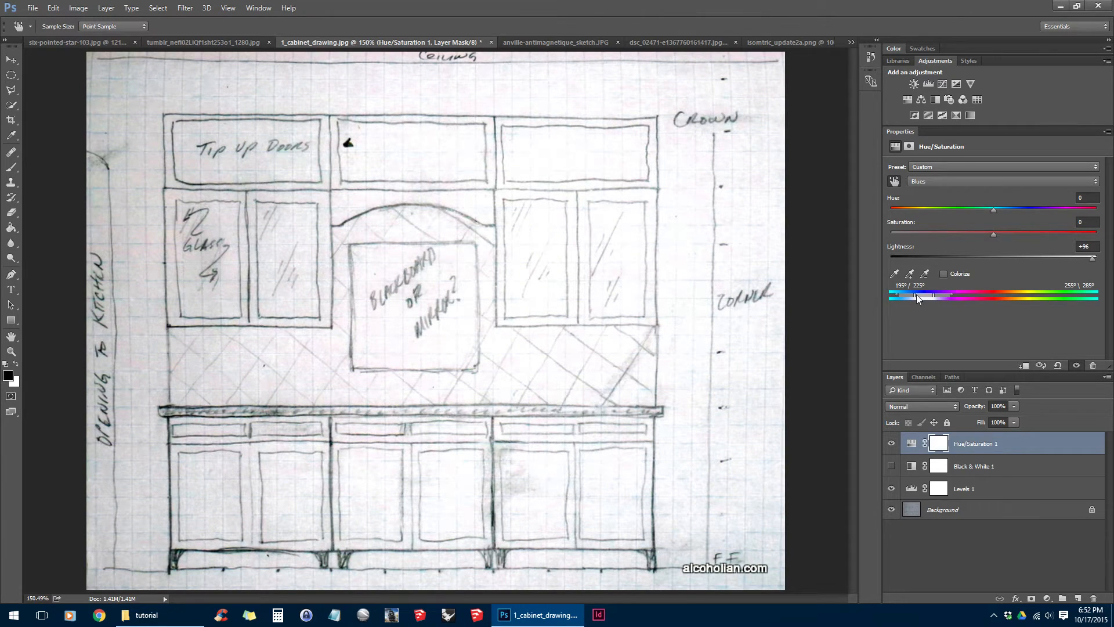
drag(1090, 264, 1105, 264)
Reselect the cabinet drawing's Levels layer and darken its midtones slightly
click(1006, 494)
key(v)
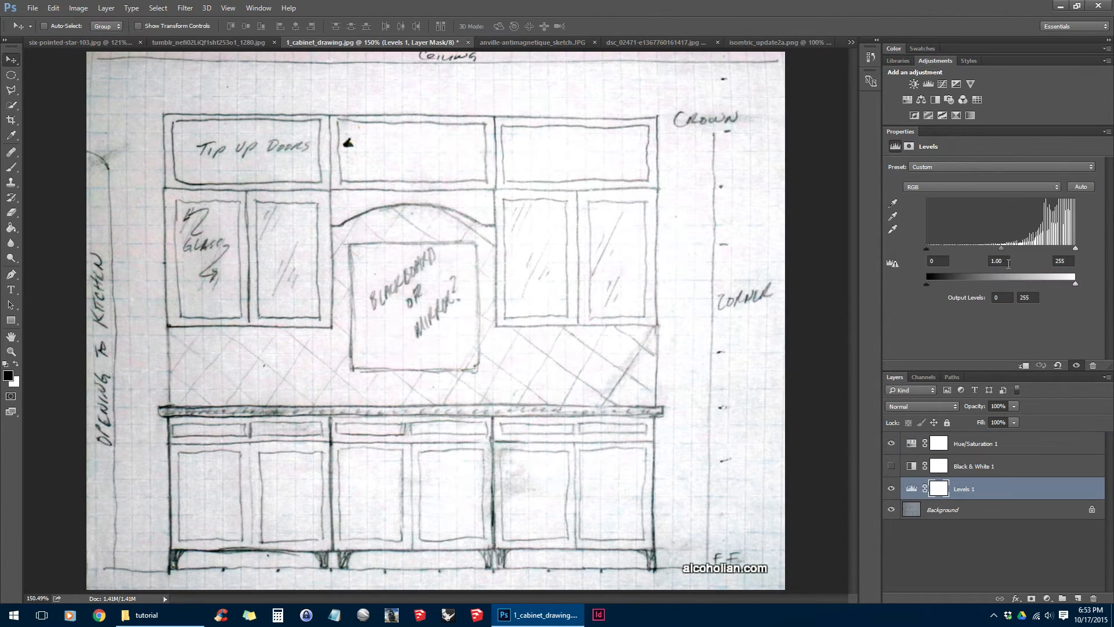
mouse_move(1002, 249)
mouse_down()
mouse_move(1024, 250)
mouse_move(984, 253)
mouse_move(1005, 253)
mouse_up()
In the anville-antimagnetique sketch, add a Levels adjustment layer and set its black point from the dark ring below the lettering
click(528, 45)
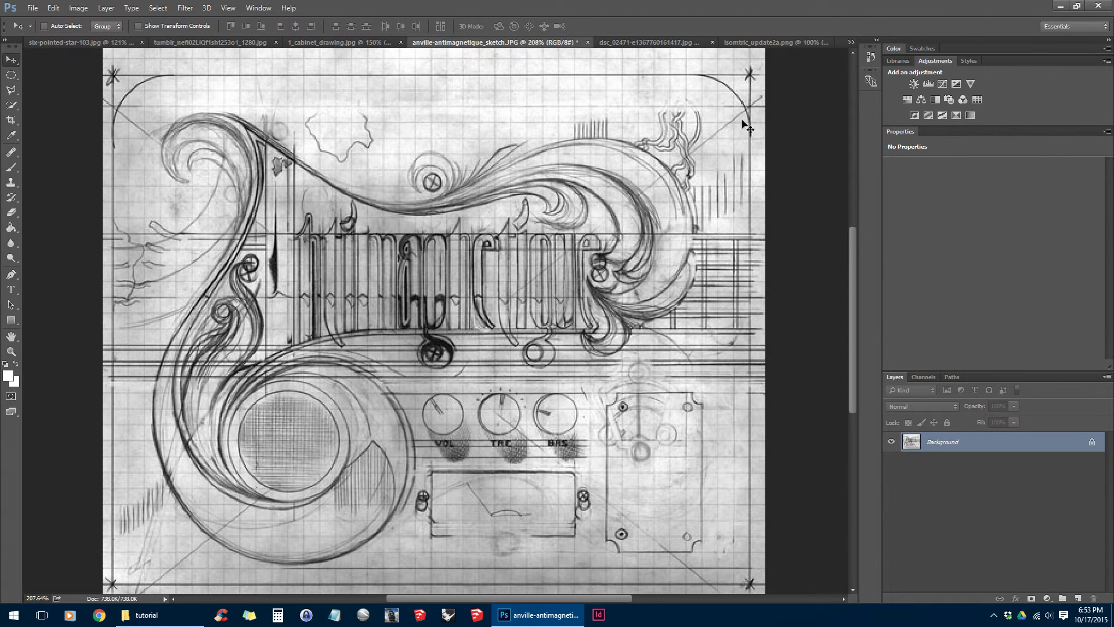
click(928, 84)
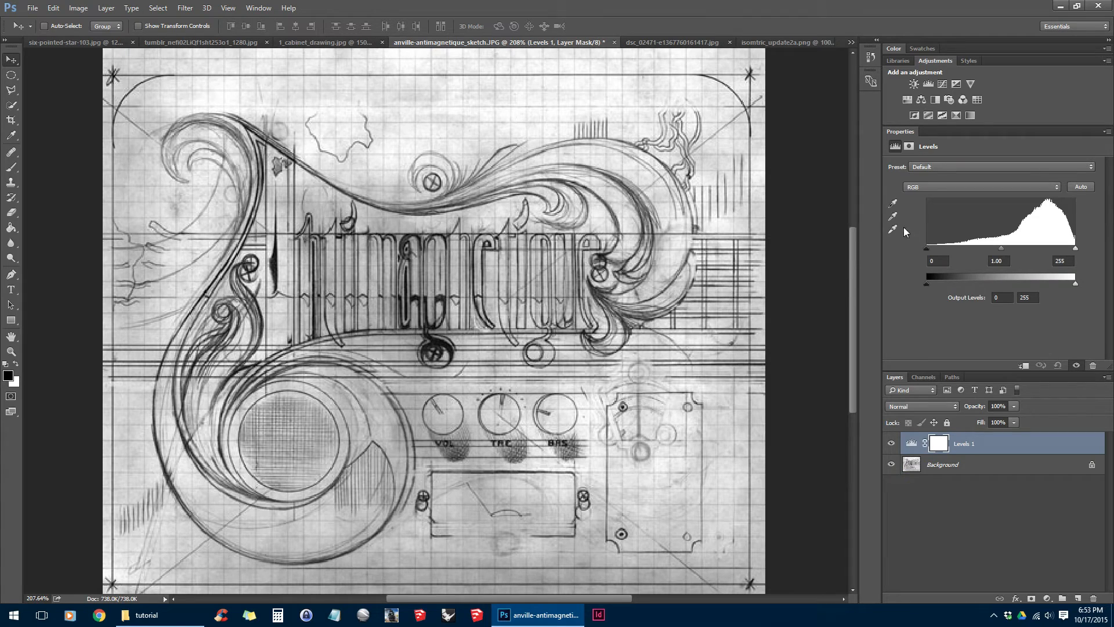
click(892, 204)
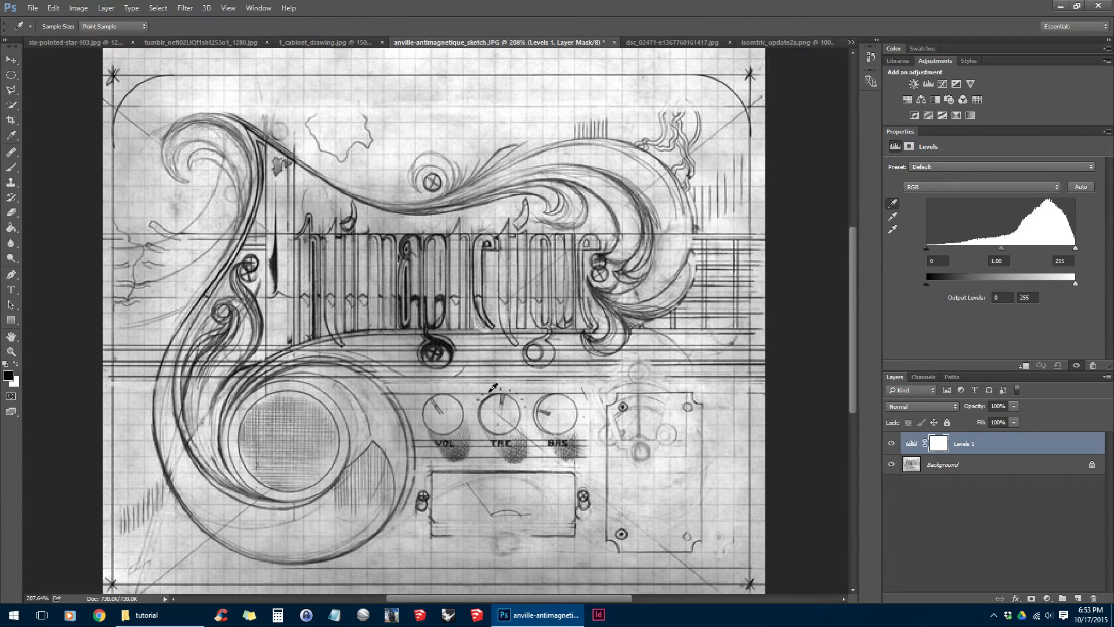
click(444, 342)
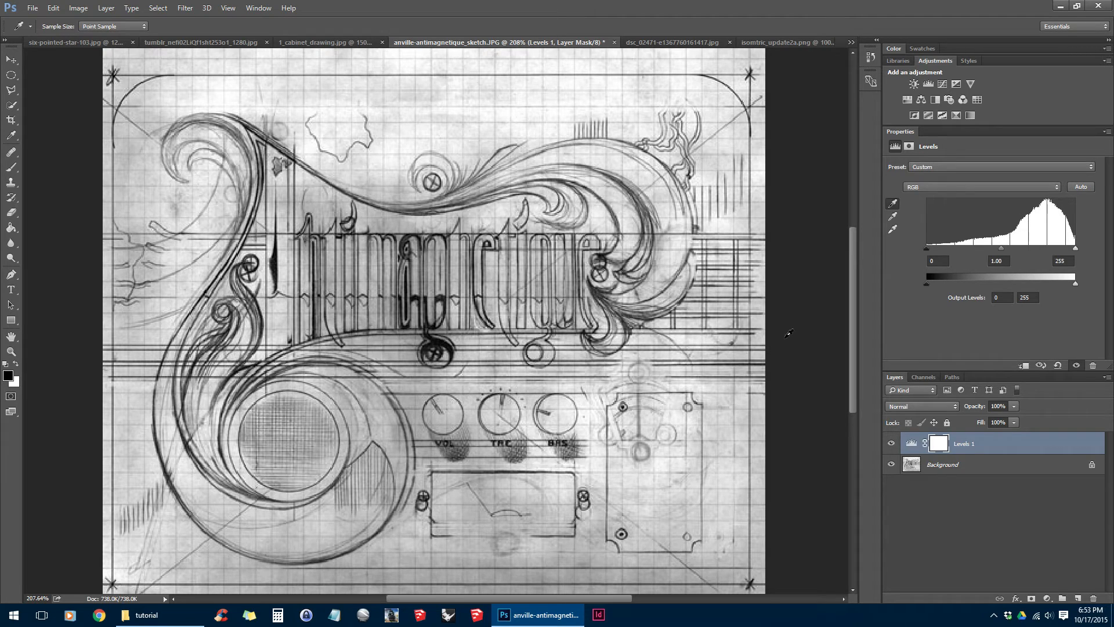
Try the Levels white point on several paper areas of the sketch, ending with the paper between the middle and BAS knobs
click(892, 229)
click(727, 434)
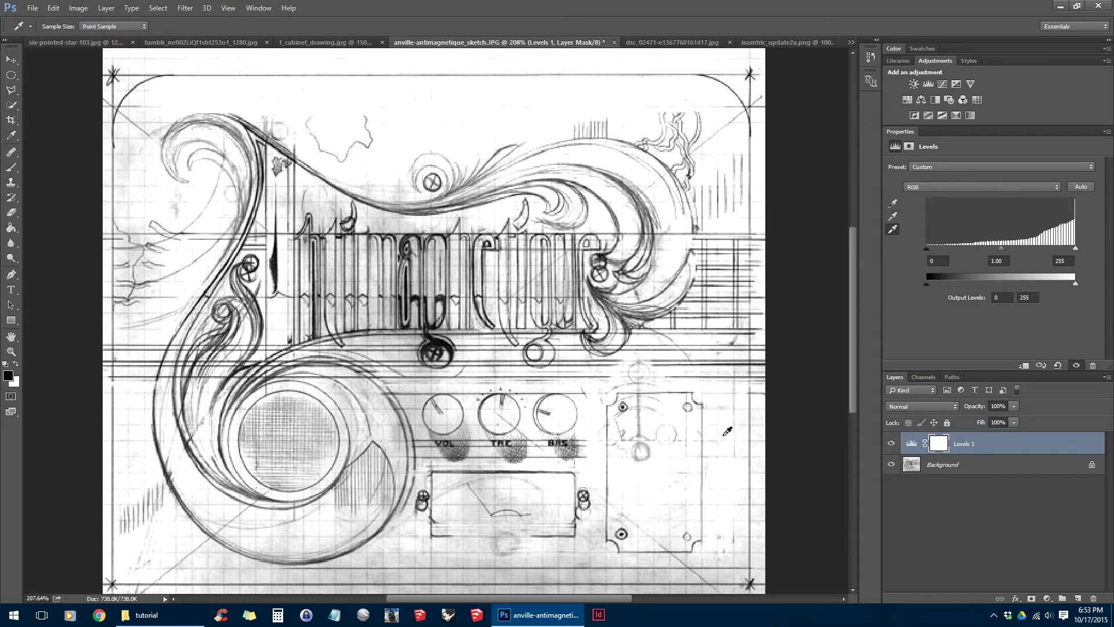
click(717, 398)
click(464, 111)
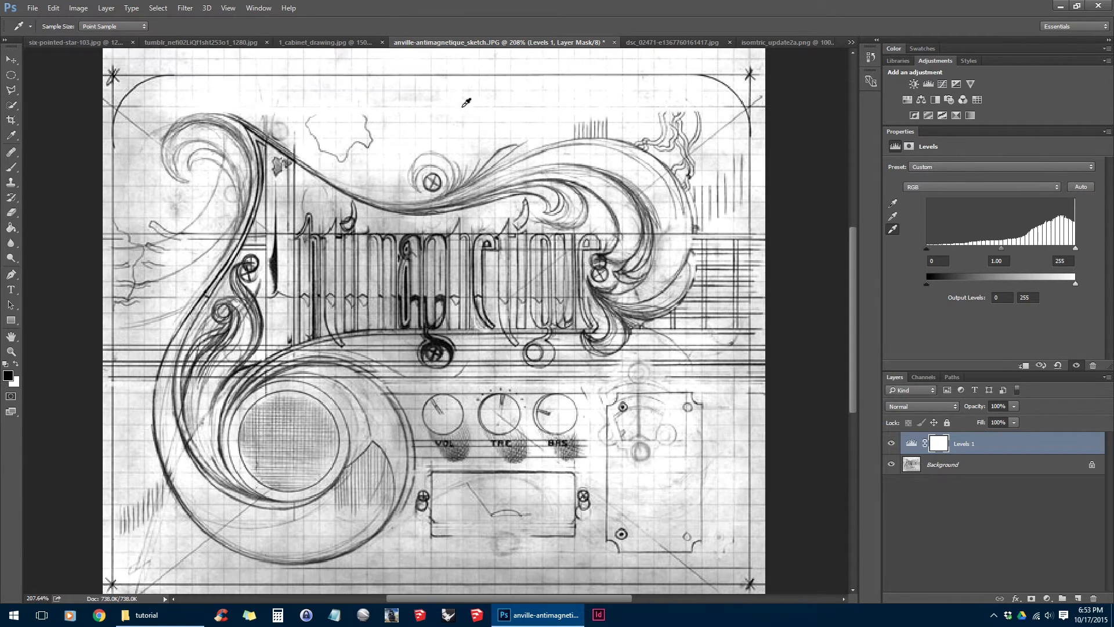
click(569, 537)
click(717, 422)
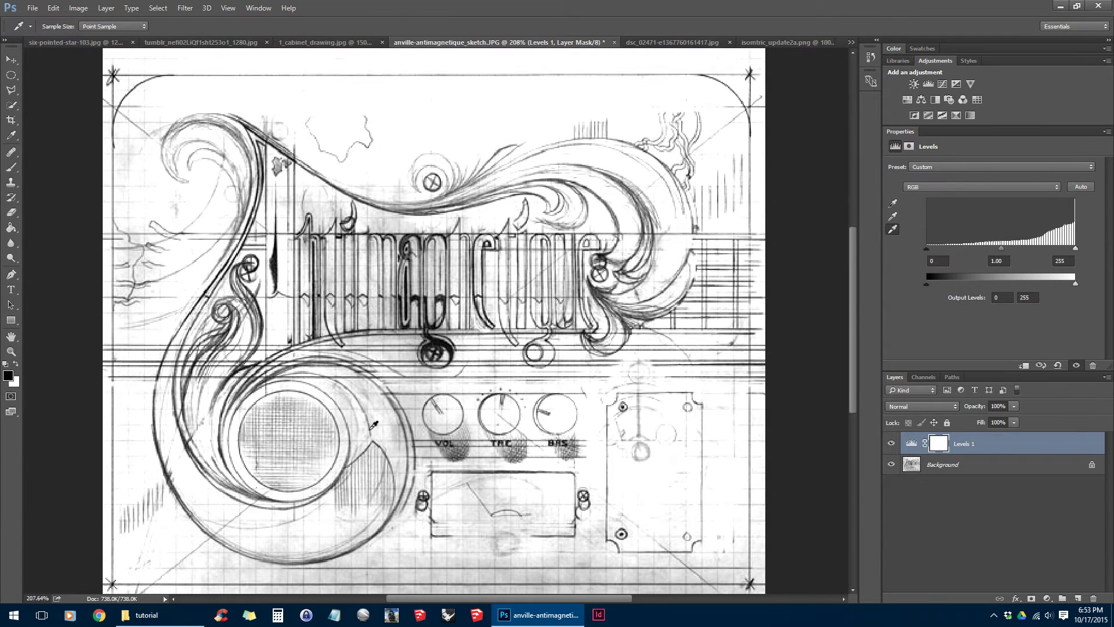
click(512, 415)
click(529, 404)
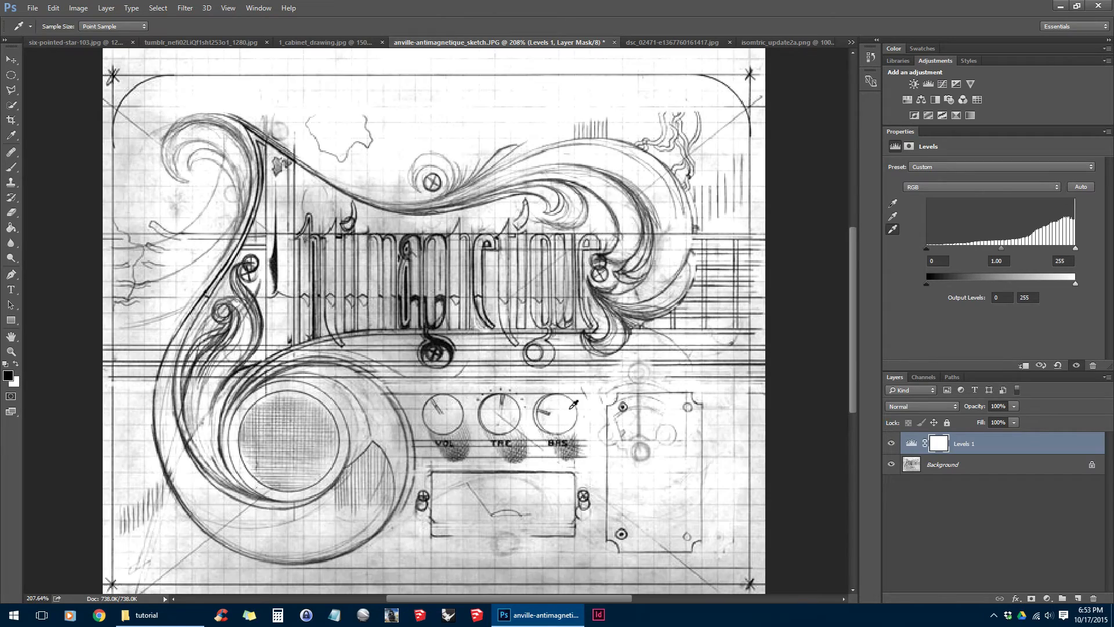
Set the Levels midtone level to 0.87 and compare the sketch with the adjustment hidden and shown
mouse_move(996, 248)
mouse_down()
mouse_move(969, 249)
mouse_move(1007, 250)
mouse_up()
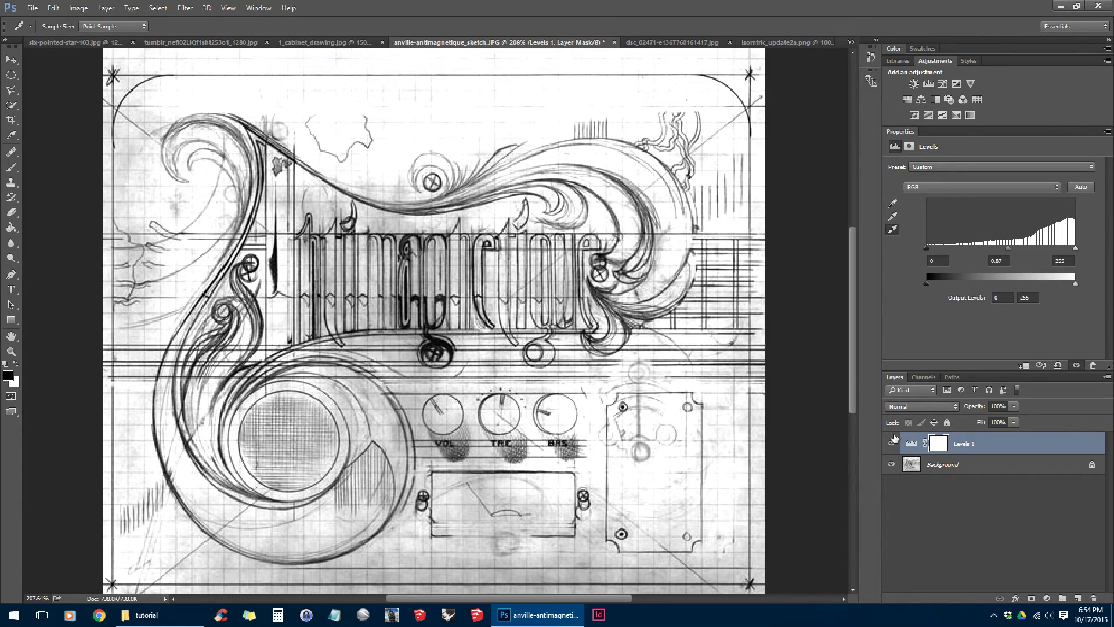
click(892, 443)
click(891, 443)
click(892, 442)
click(892, 442)
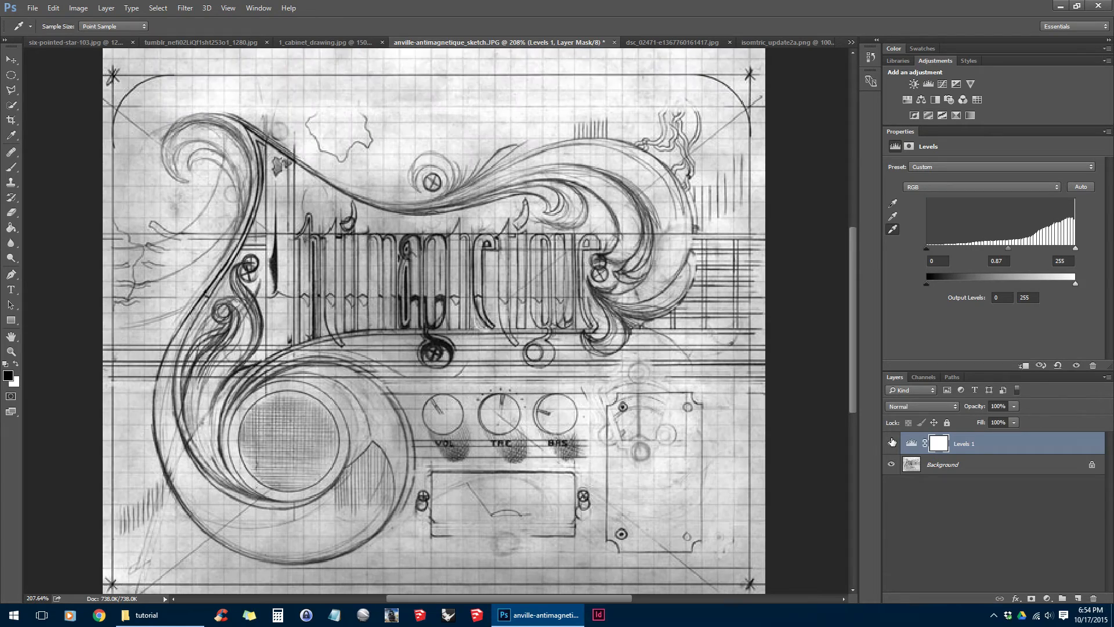
click(892, 442)
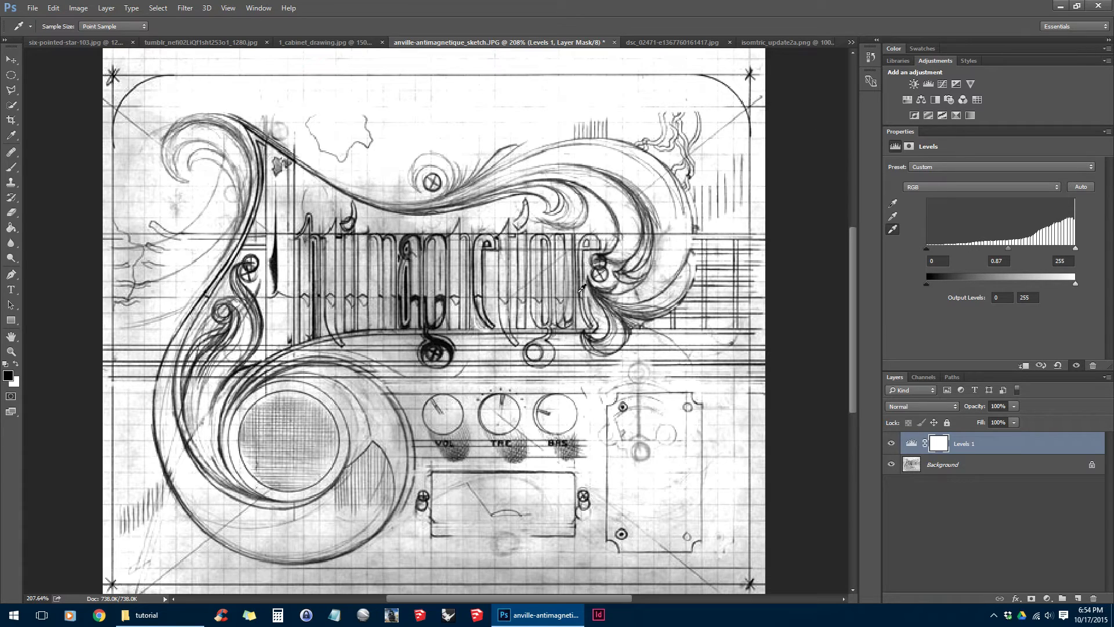
In the dsc_02471 perspective sketch, add a Levels adjustment layer and set its black point from the X at the vanishing point
click(668, 43)
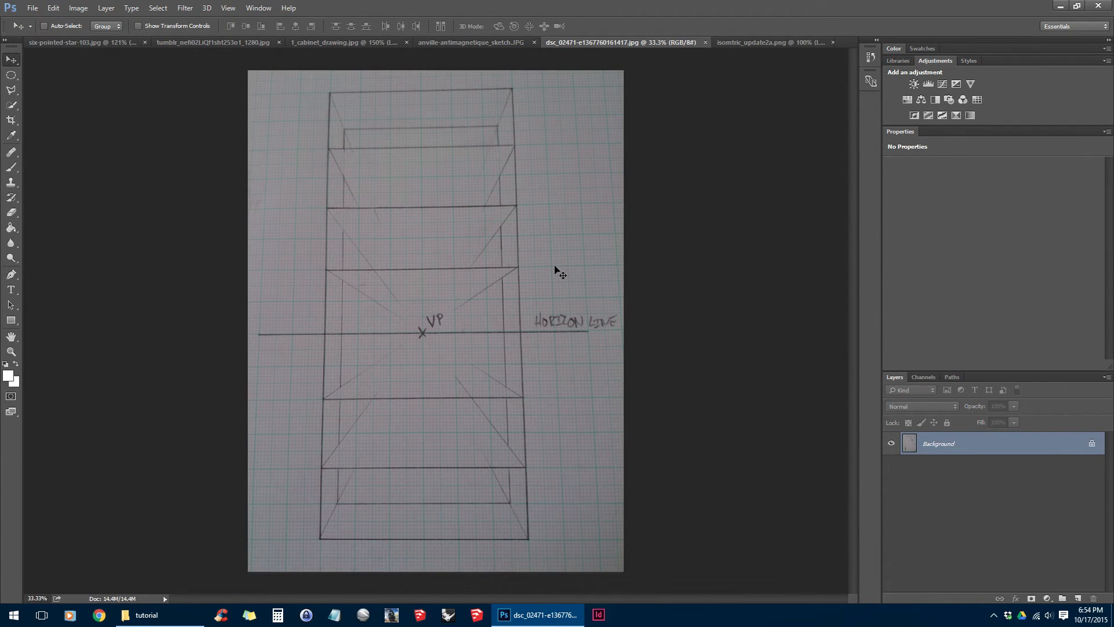
click(928, 85)
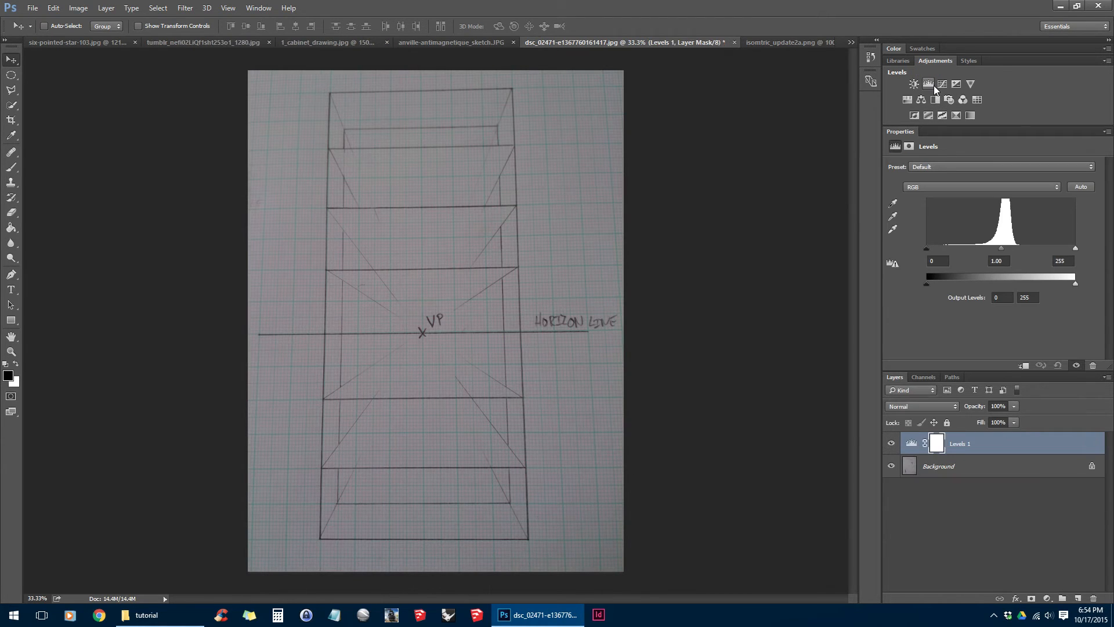
click(892, 203)
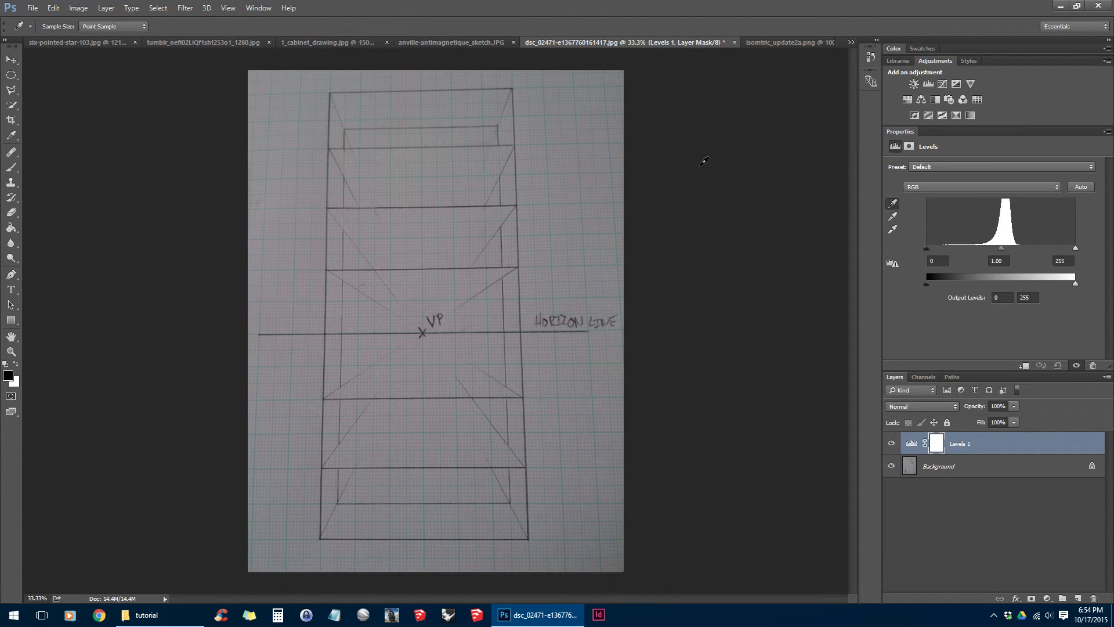
scroll(423, 331, up, 3)
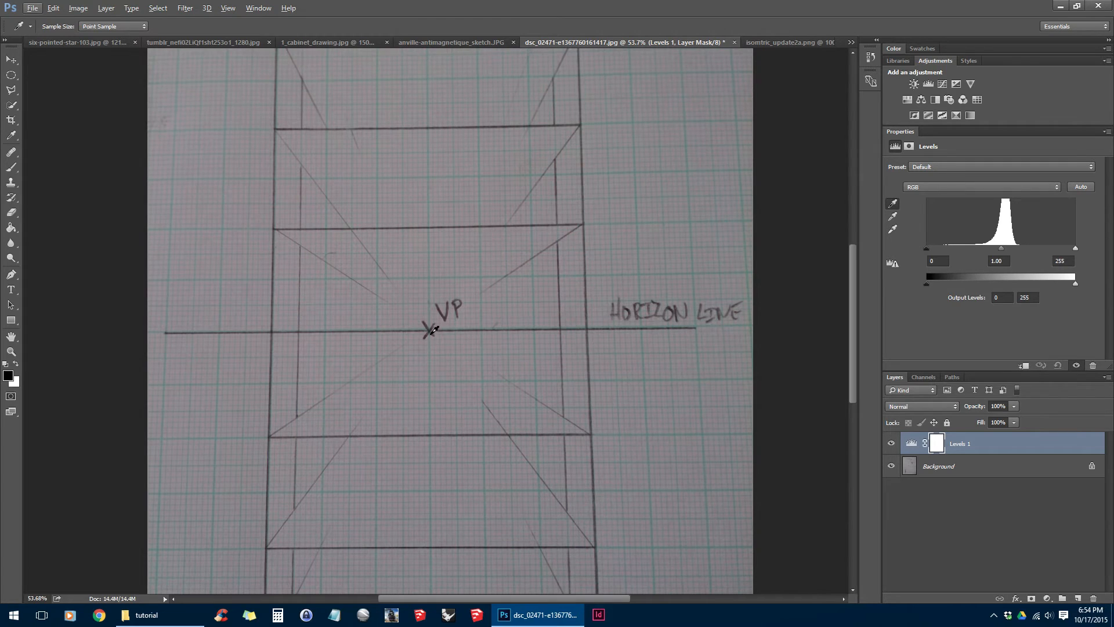
click(427, 333)
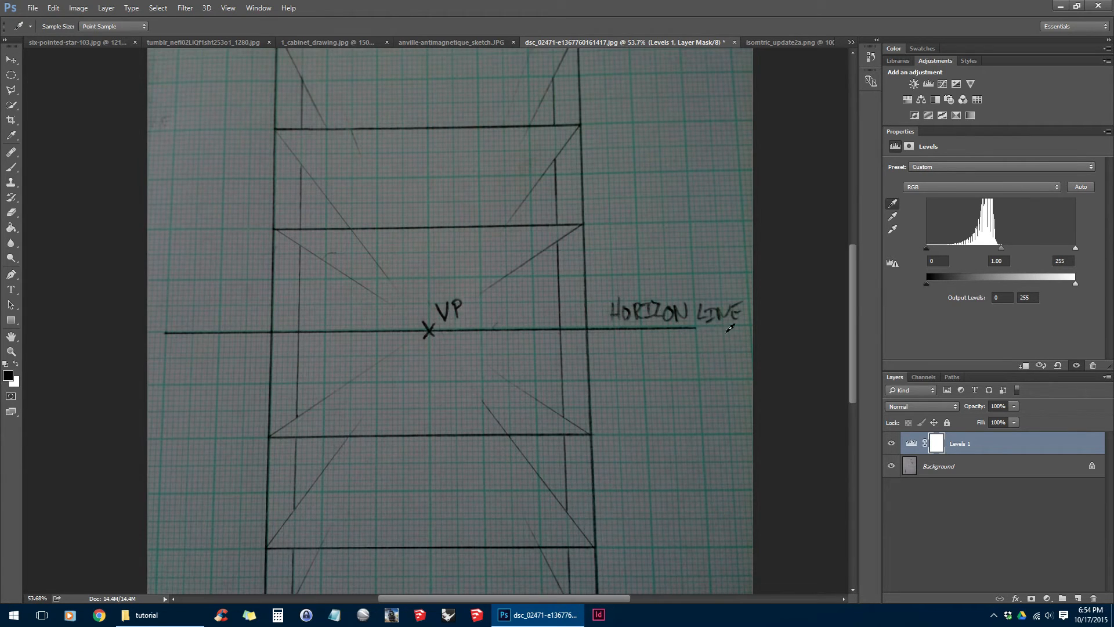
Set the Levels white point from the blank paper just above the HORIZON LINE lettering
click(893, 230)
click(618, 273)
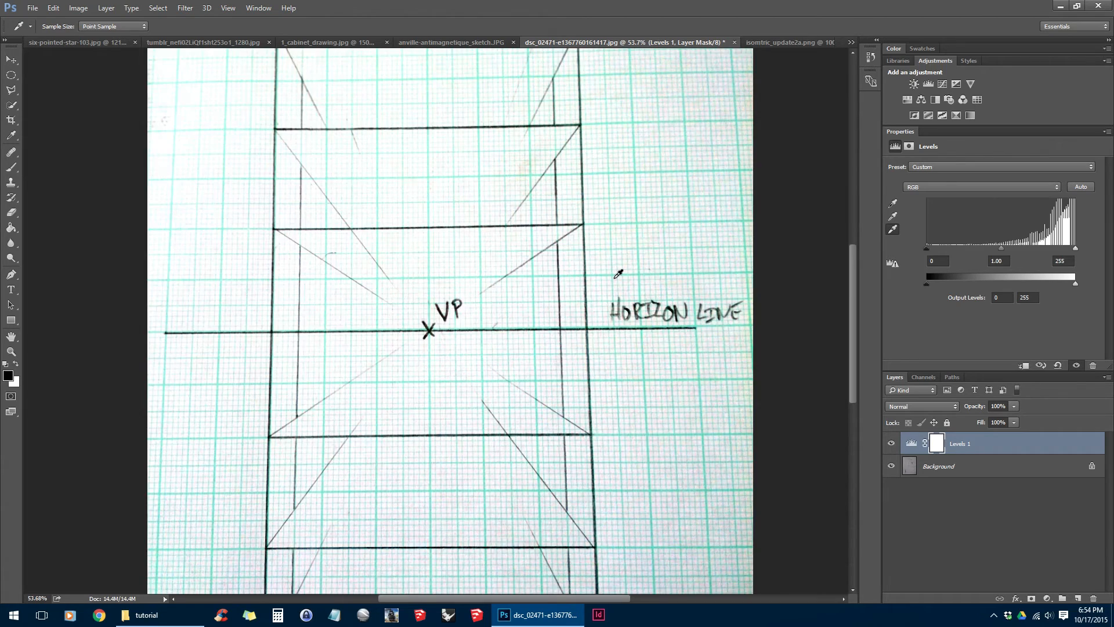
key(v)
Add a Hue/Saturation adjustment layer, target the Cyans from the grid and raise their lightness to +100
scroll(626, 285, up, 3)
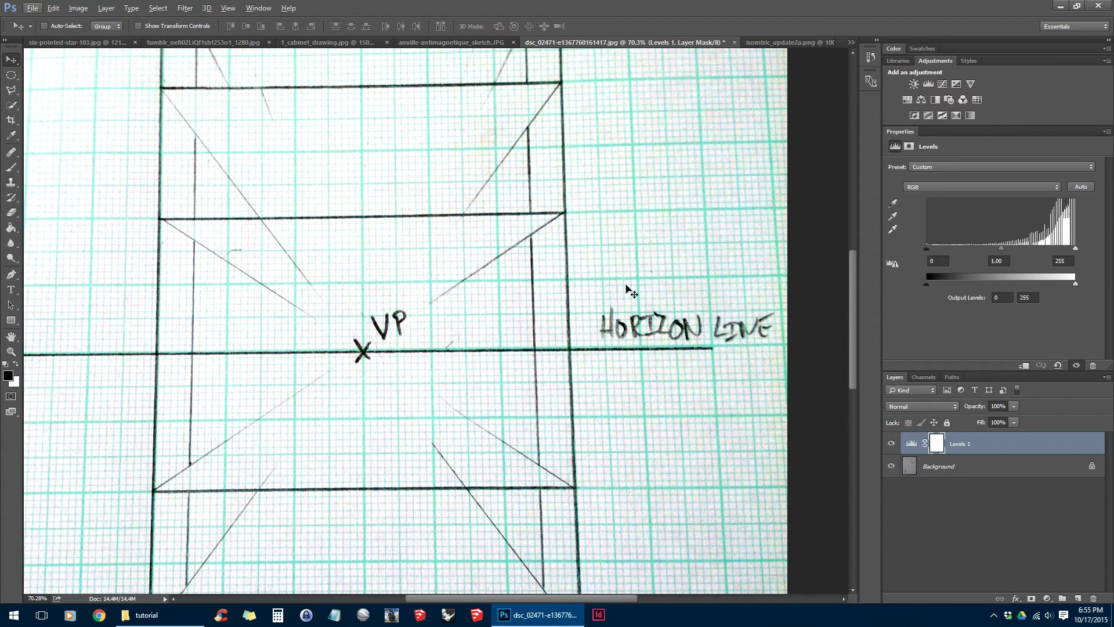
click(907, 100)
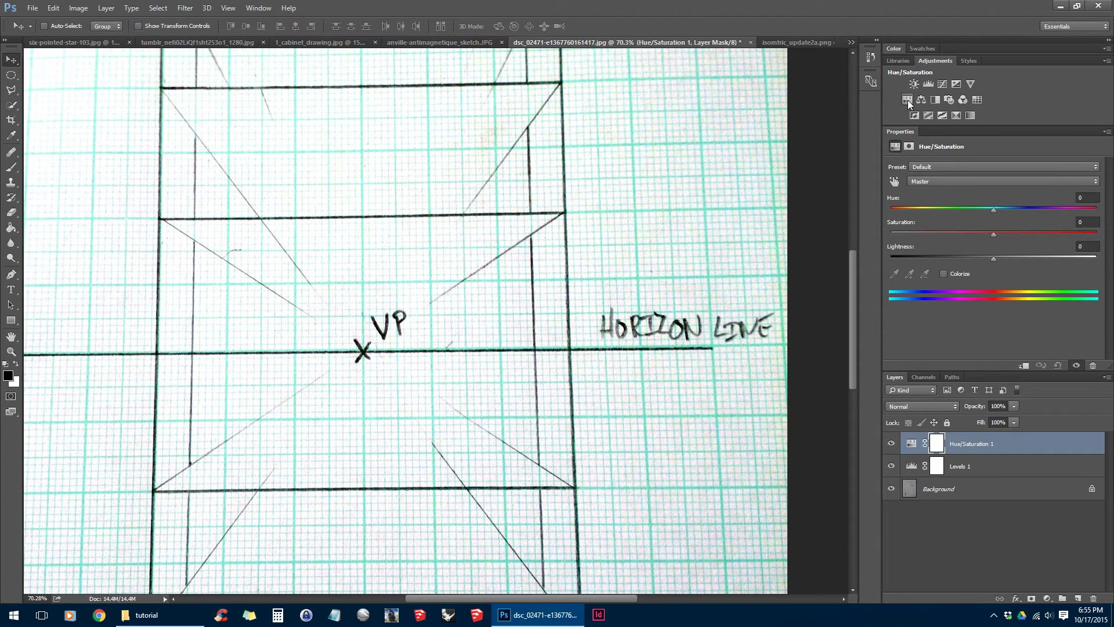
click(894, 181)
click(706, 208)
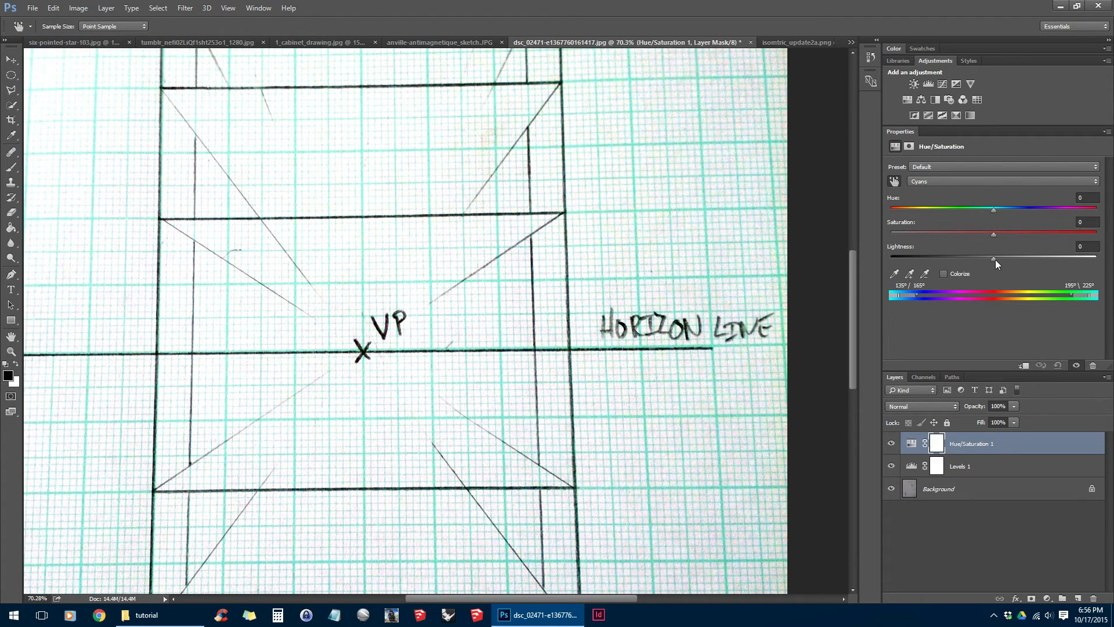
drag(995, 259, 1101, 259)
key(v)
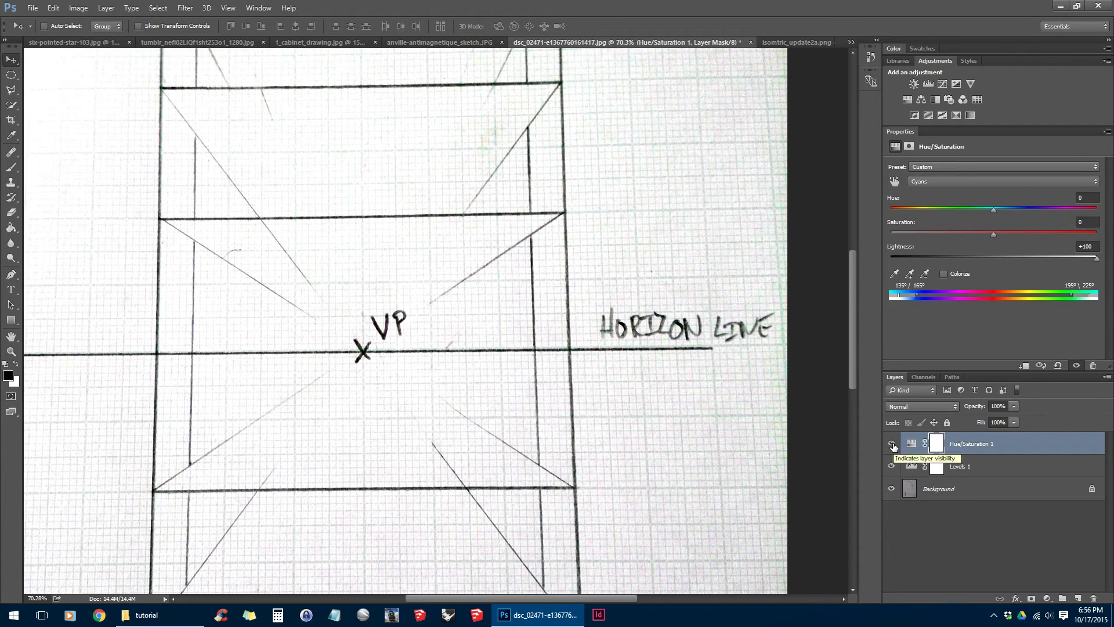
Hide the Hue/Saturation layer, add a Black & White adjustment layer and compare the sketch with it hidden and shown
click(892, 444)
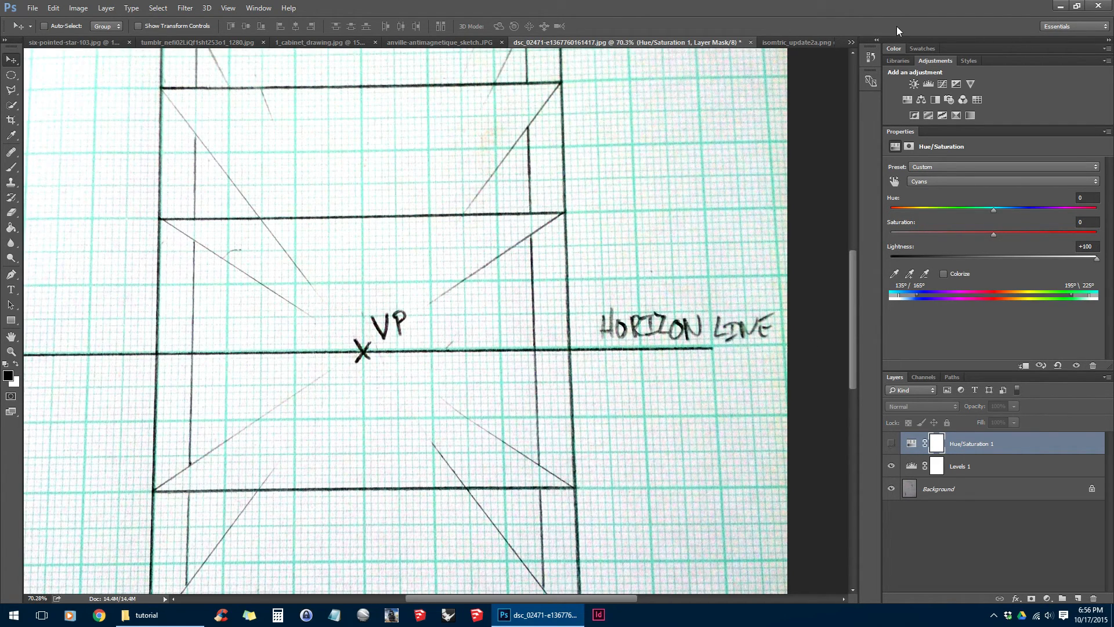
click(939, 104)
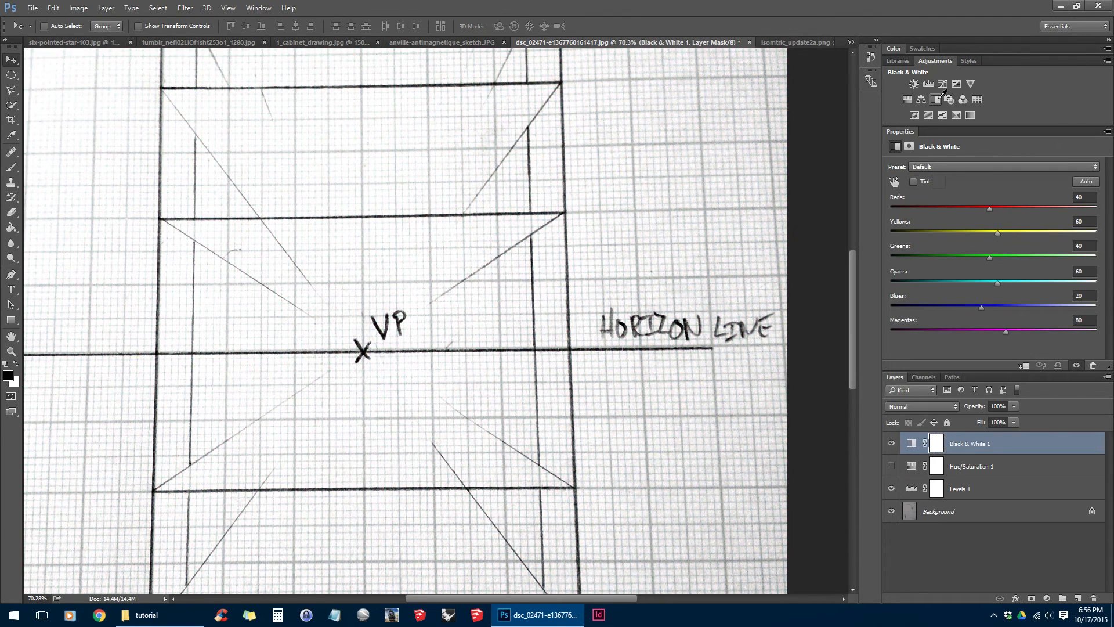
click(891, 443)
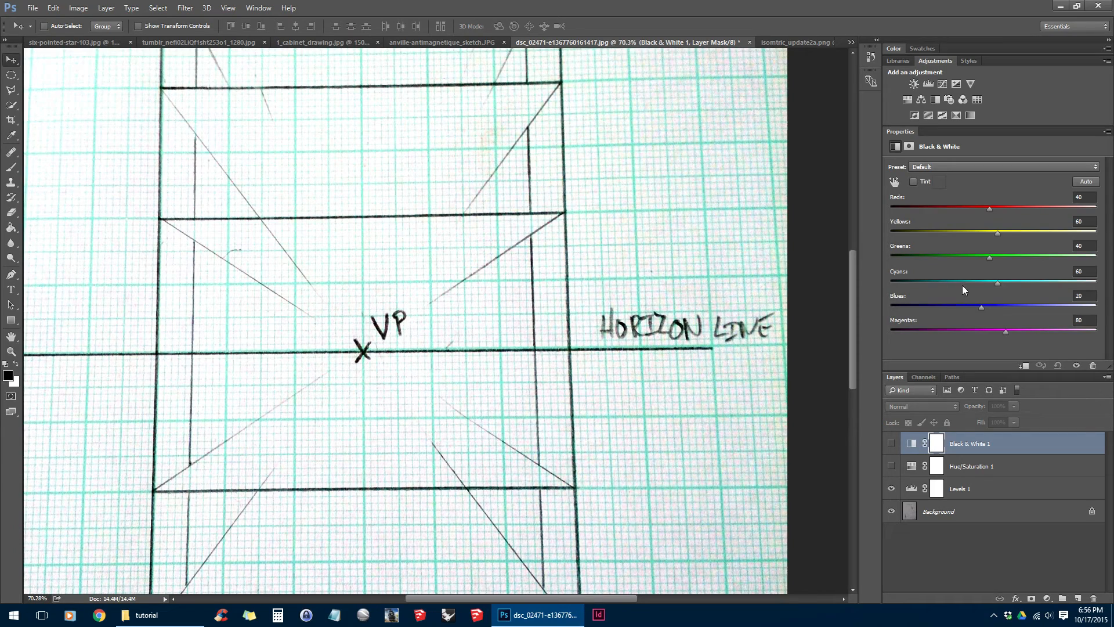
click(891, 444)
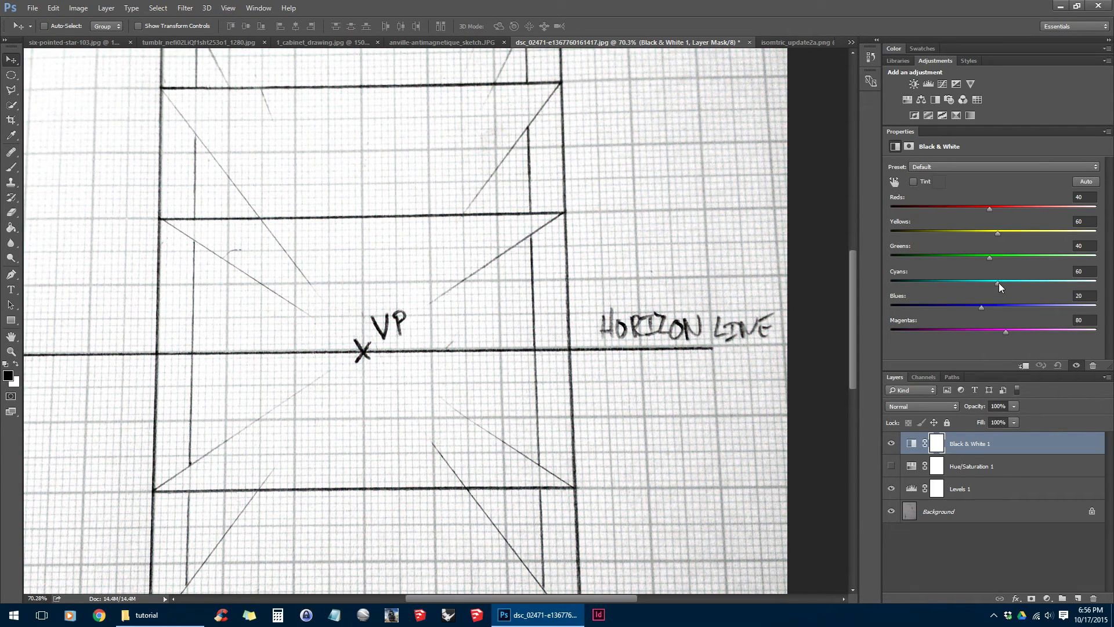
Fade the grid in the Black & White adjustment by setting Greens to 200, Cyans to 133 and Blues to 82
drag(998, 284, 1036, 284)
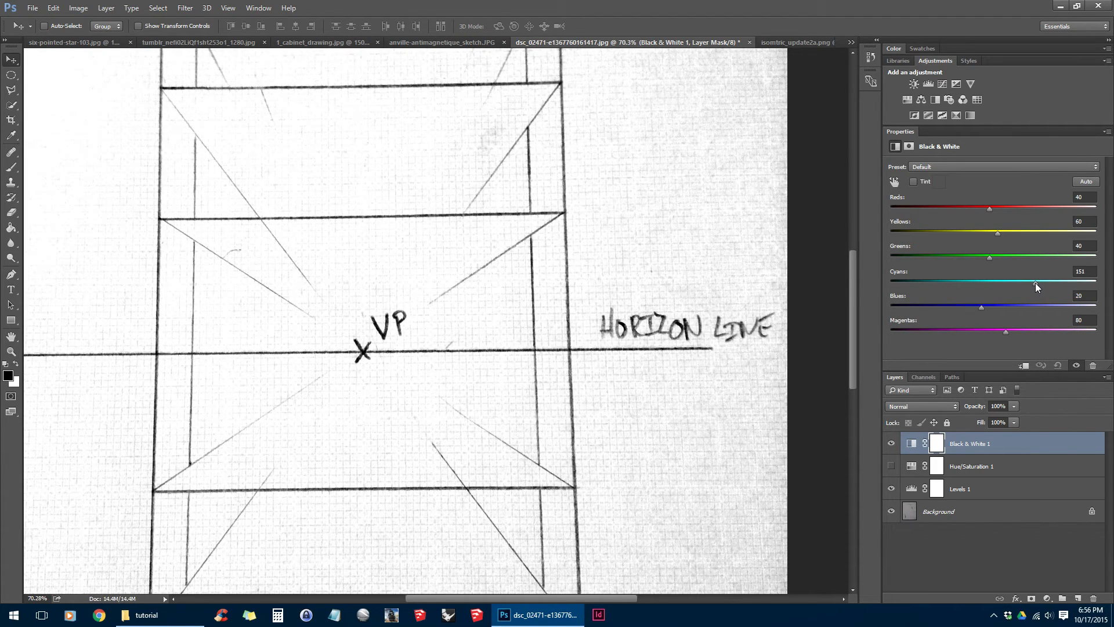
drag(1036, 285, 1096, 283)
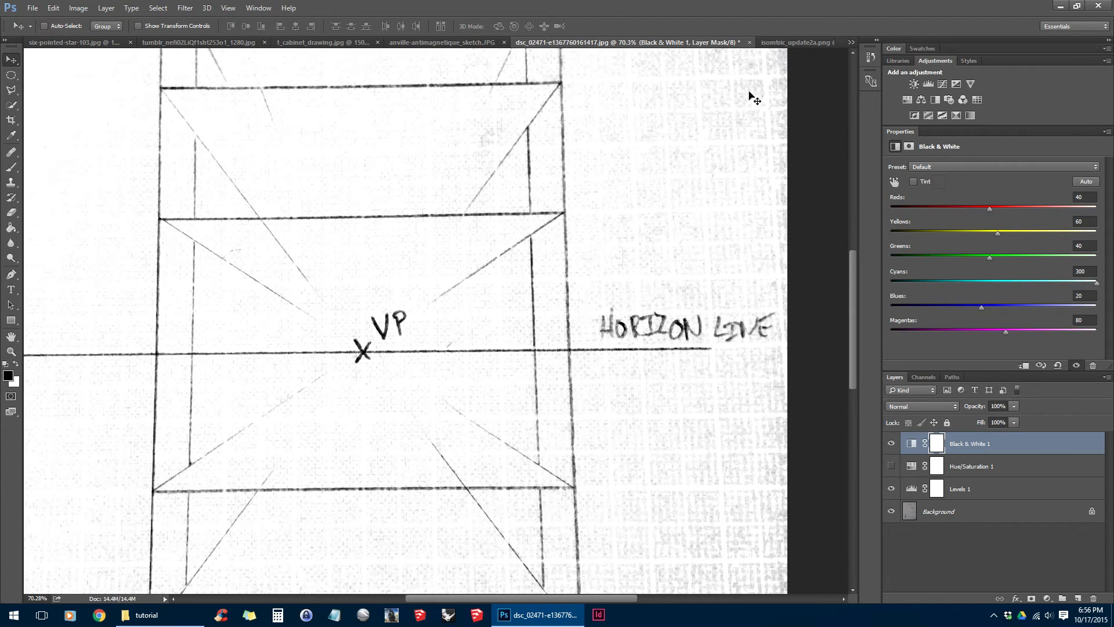
drag(1096, 283, 1054, 258)
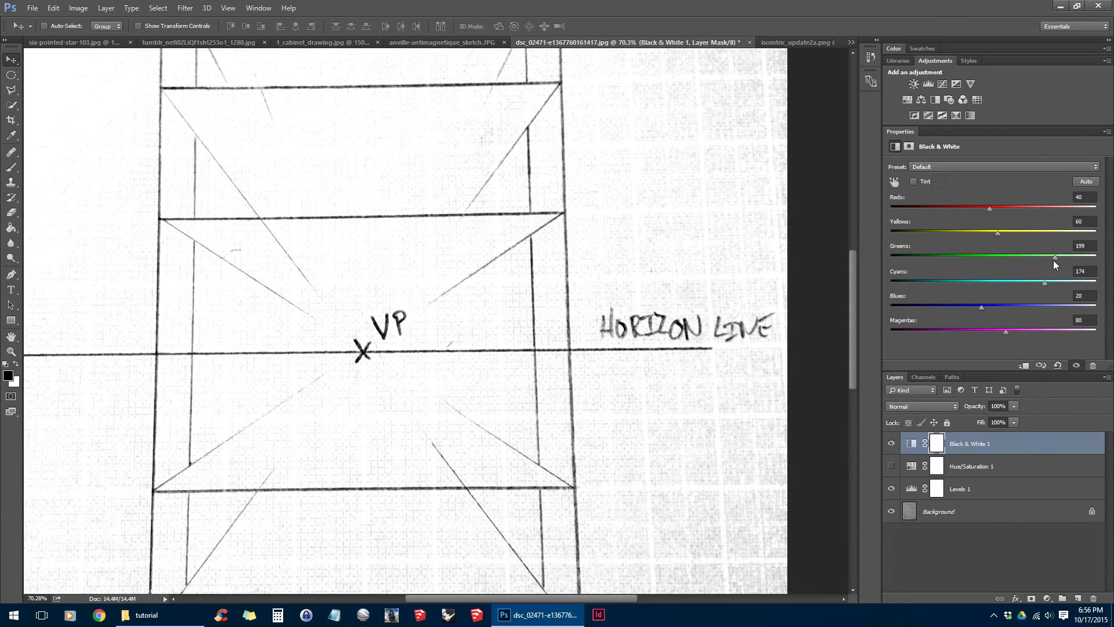
drag(983, 308, 1006, 307)
drag(1042, 256, 1027, 284)
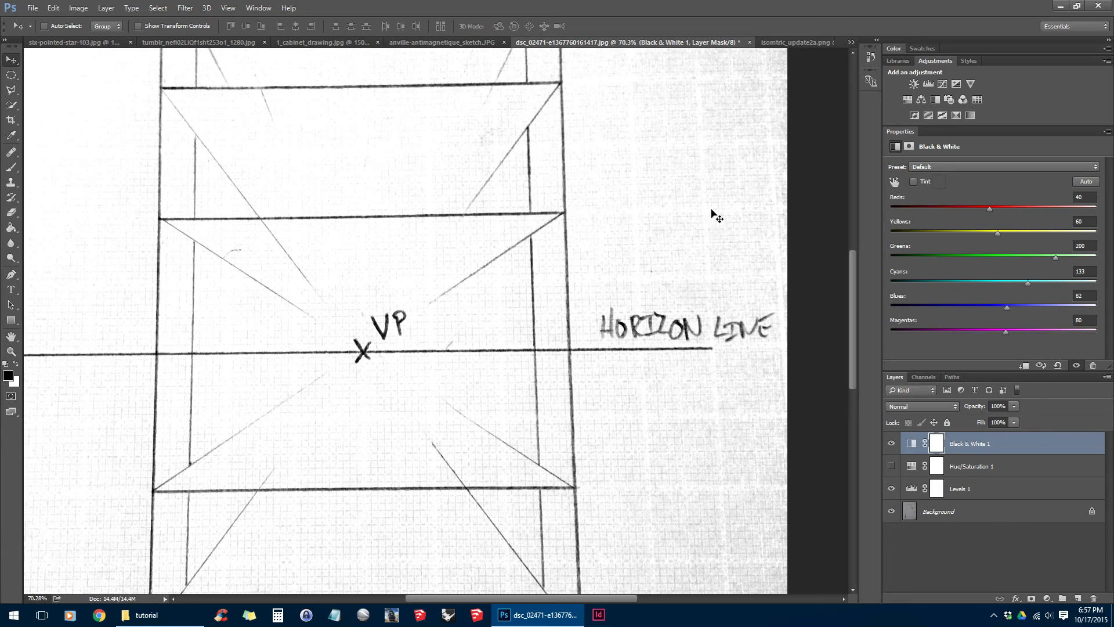
Compare the sketch under the Hue/Saturation and Black & White layers by toggling their visibility, leaving only Black & White shown above Levels
drag(674, 196, 761, 206)
click(891, 445)
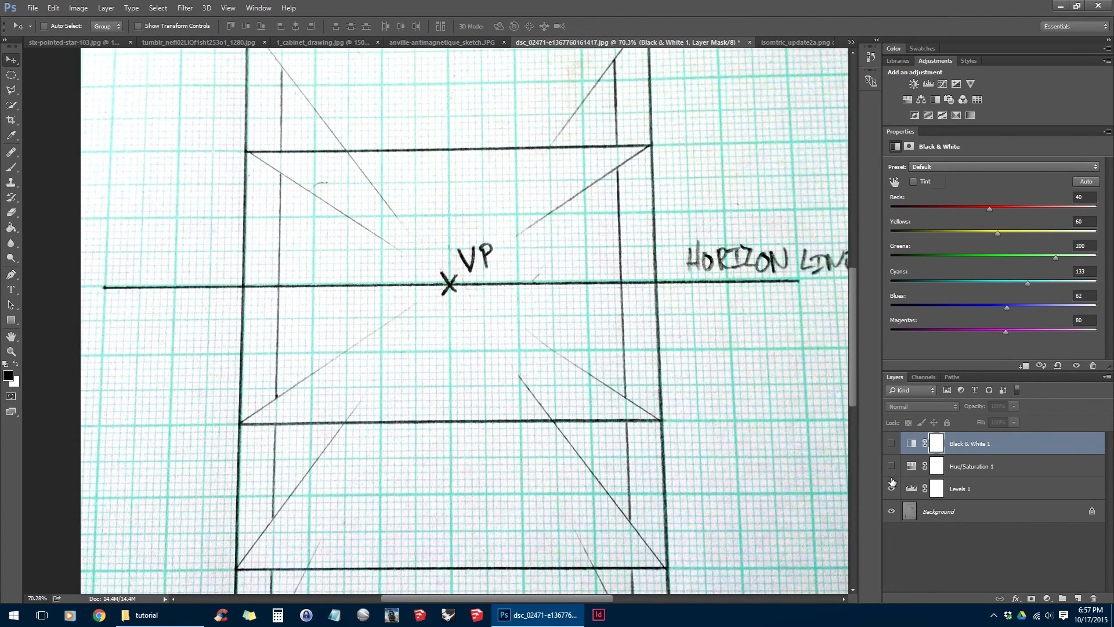
click(891, 466)
click(891, 466)
click(891, 445)
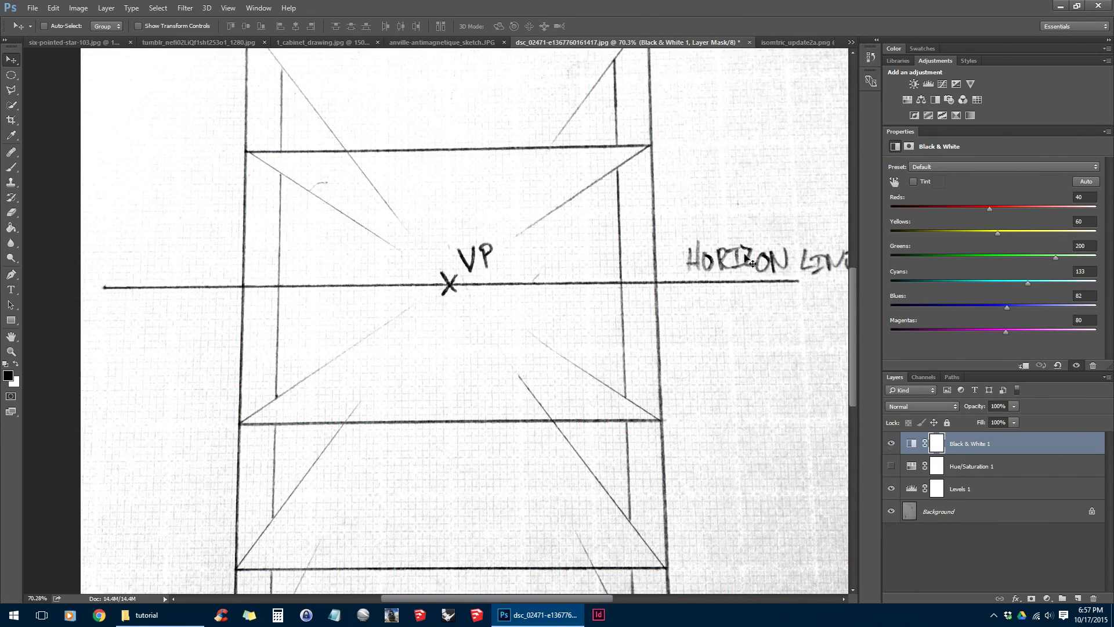
In the isometric cube drawing, add a Hue/Saturation adjustment layer and raise the lightness of the grid's Cyans to +100
click(788, 43)
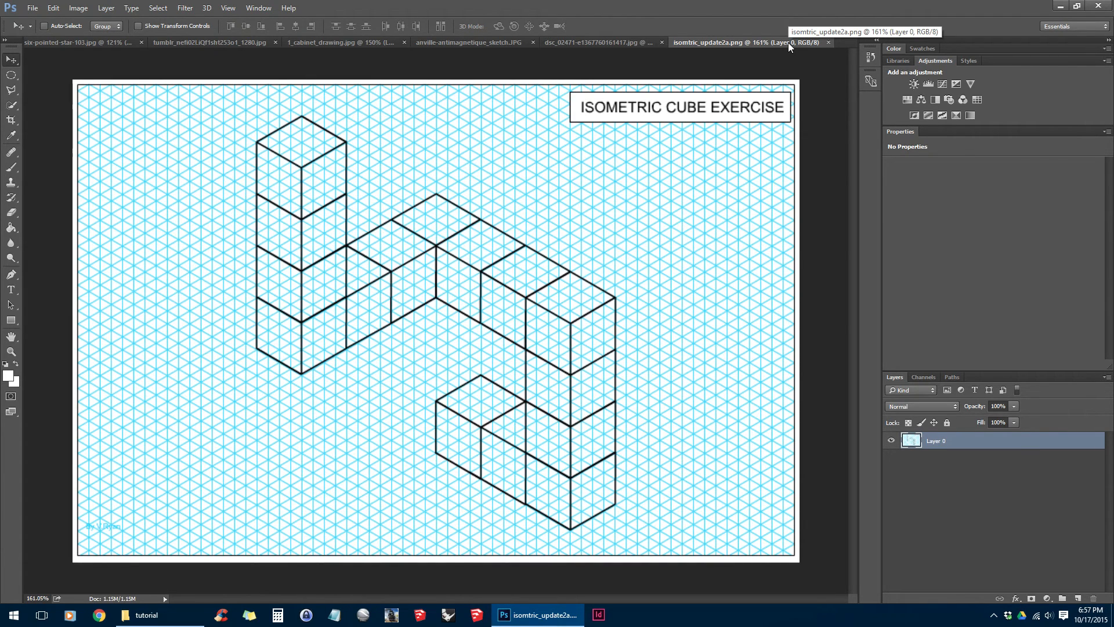
scroll(618, 312, up, 5)
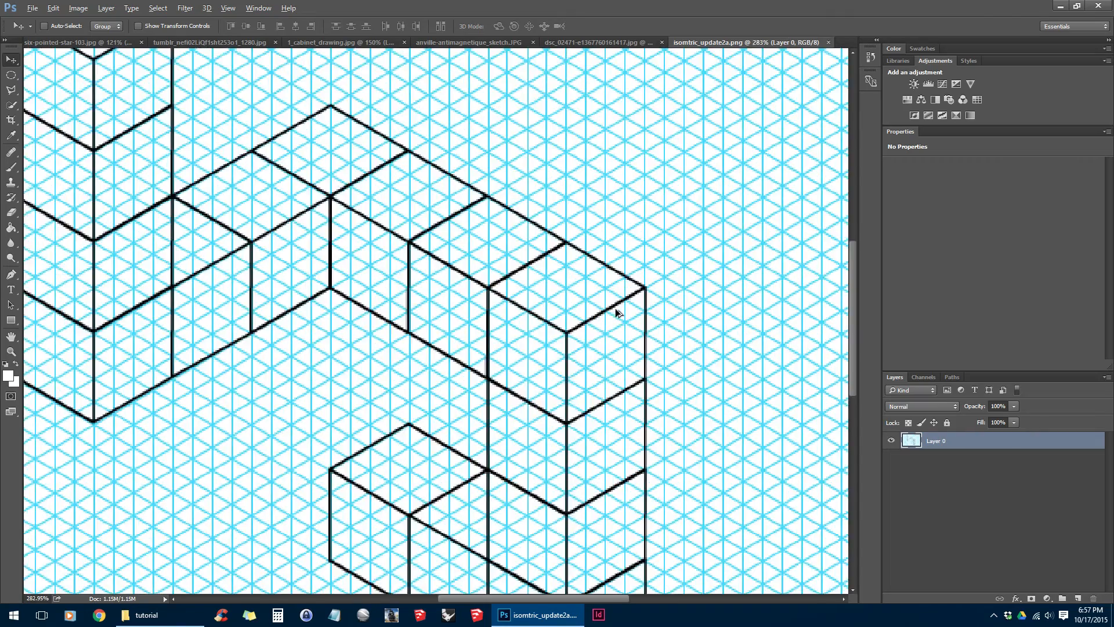
scroll(618, 312, down, 3)
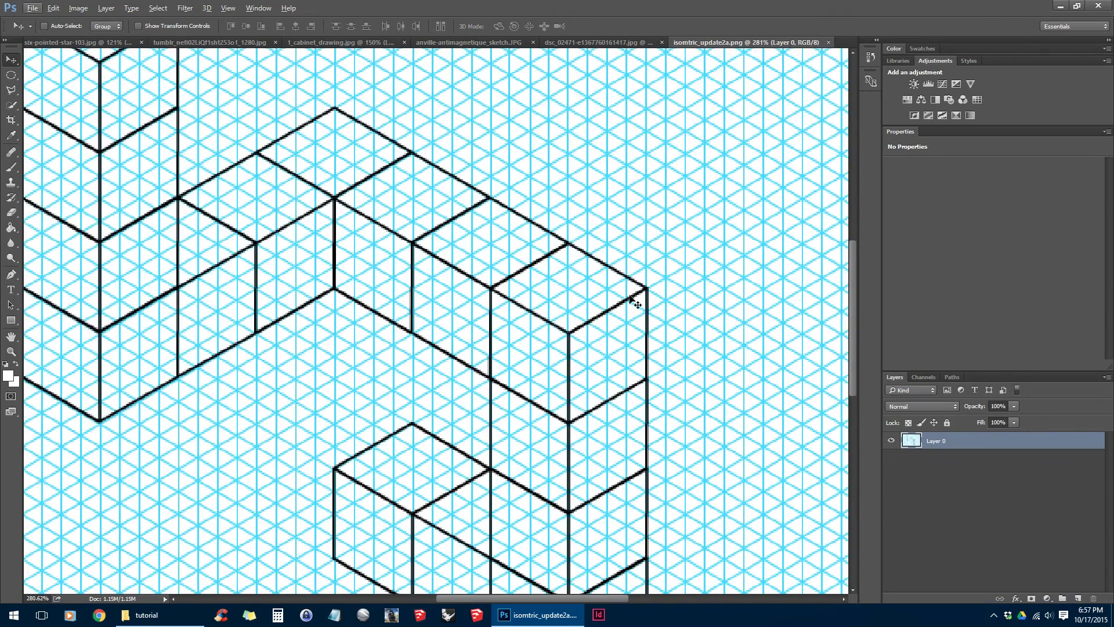
drag(728, 219, 625, 296)
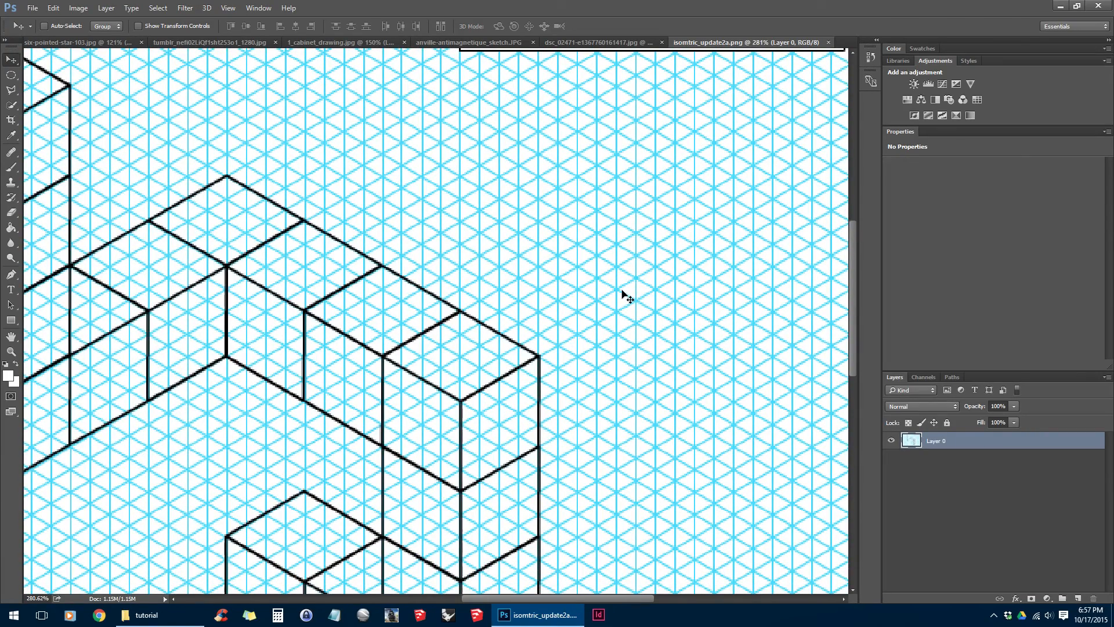
click(908, 101)
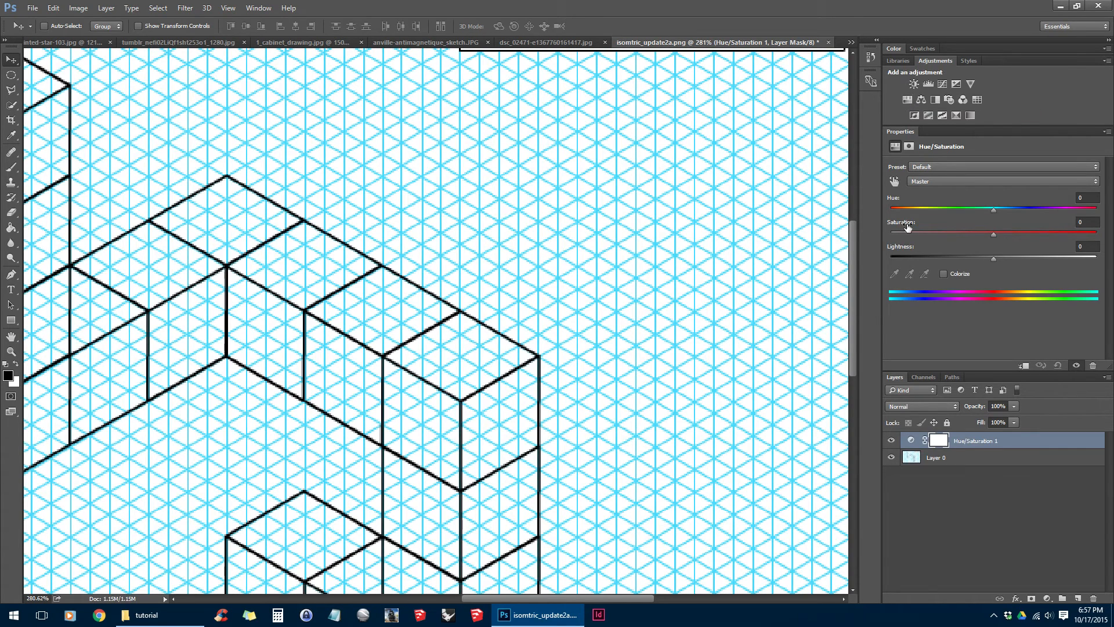
click(895, 182)
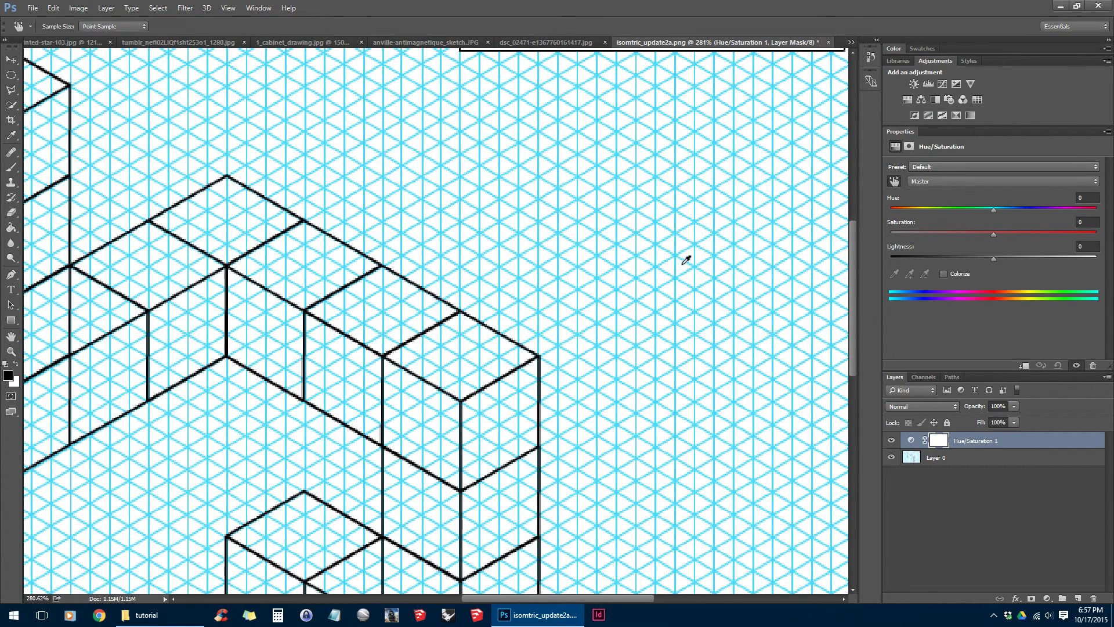
click(675, 254)
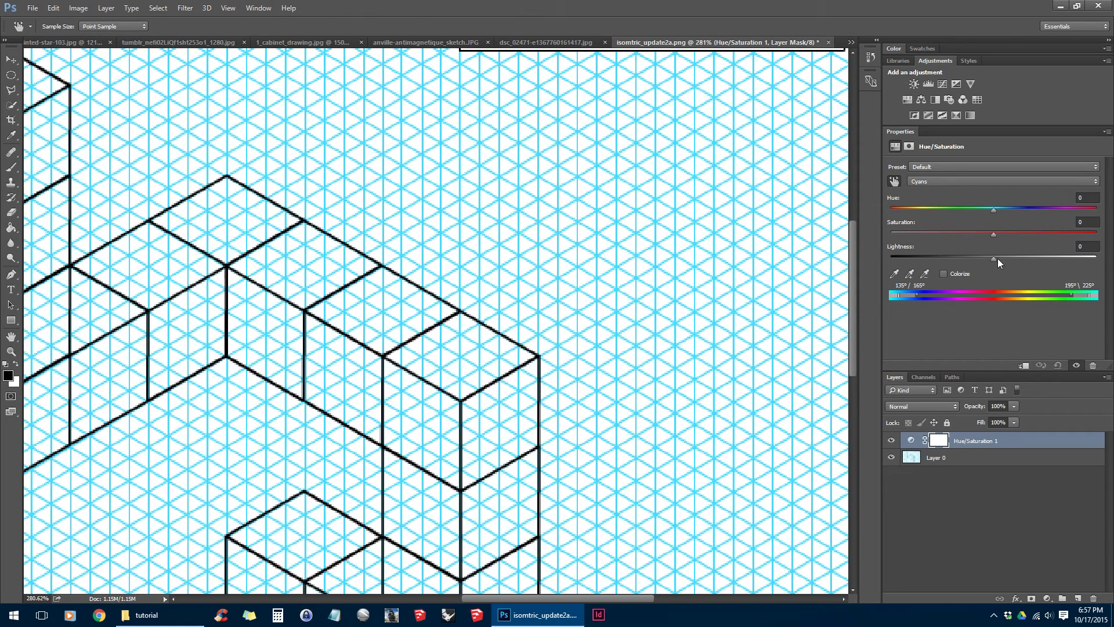
drag(993, 259, 1108, 264)
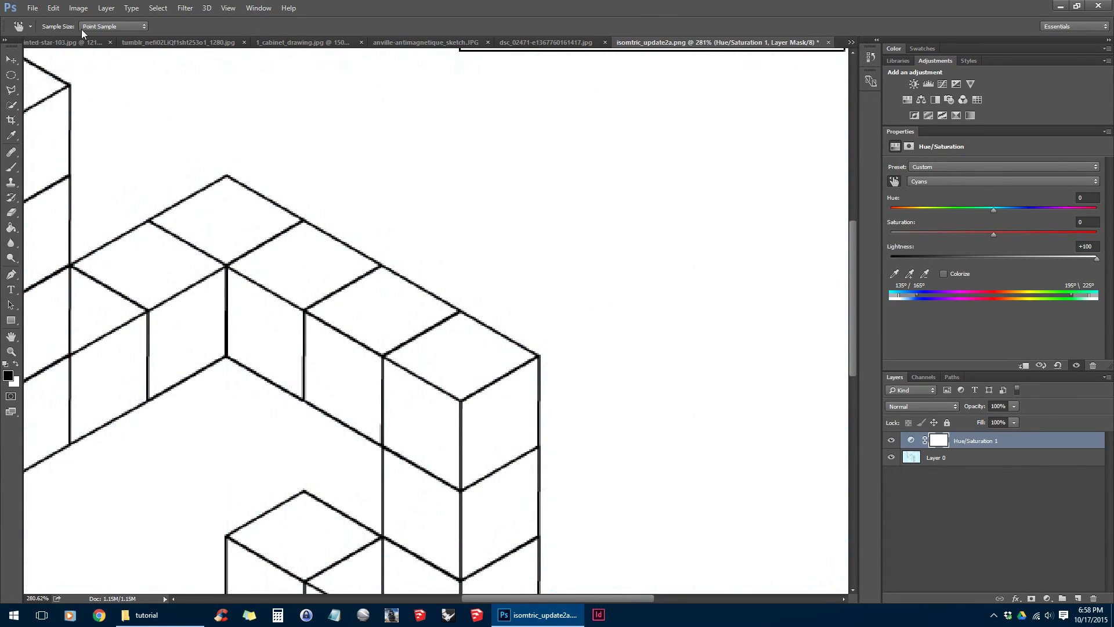
click(19, 64)
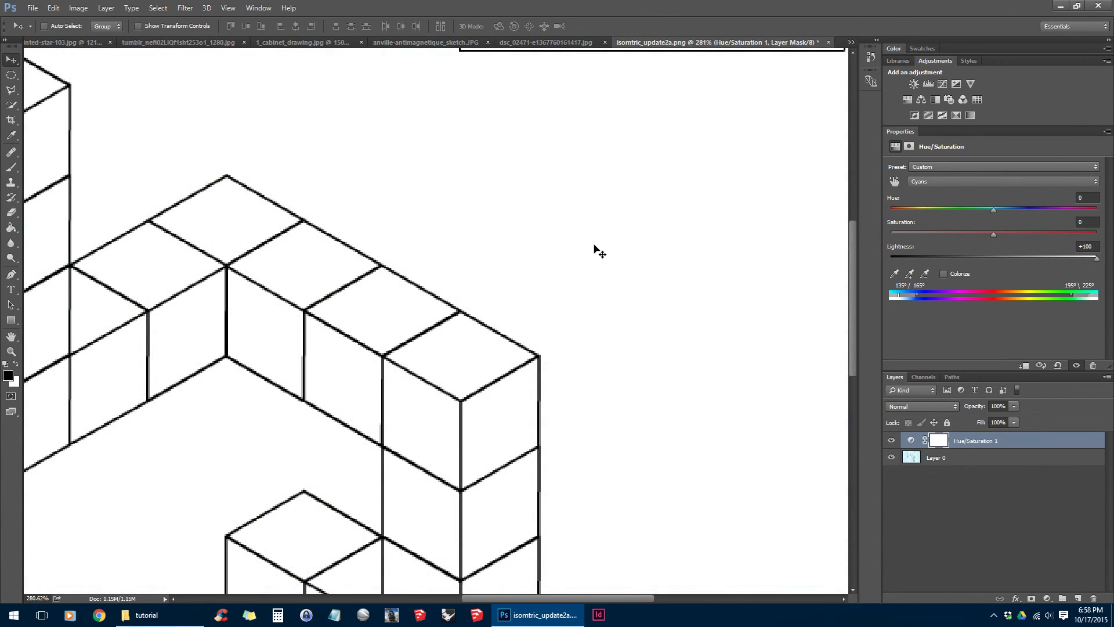
Fit the whole isometric drawing in view and compare it with the Hue/Saturation layer hidden and shown
key(ctrl+0)
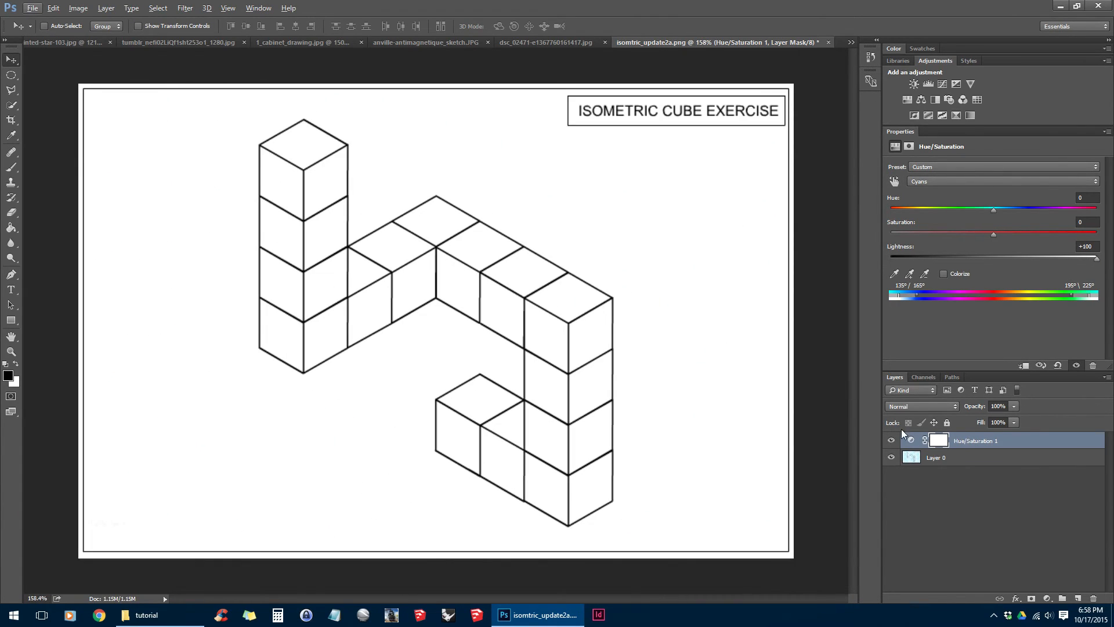
click(892, 440)
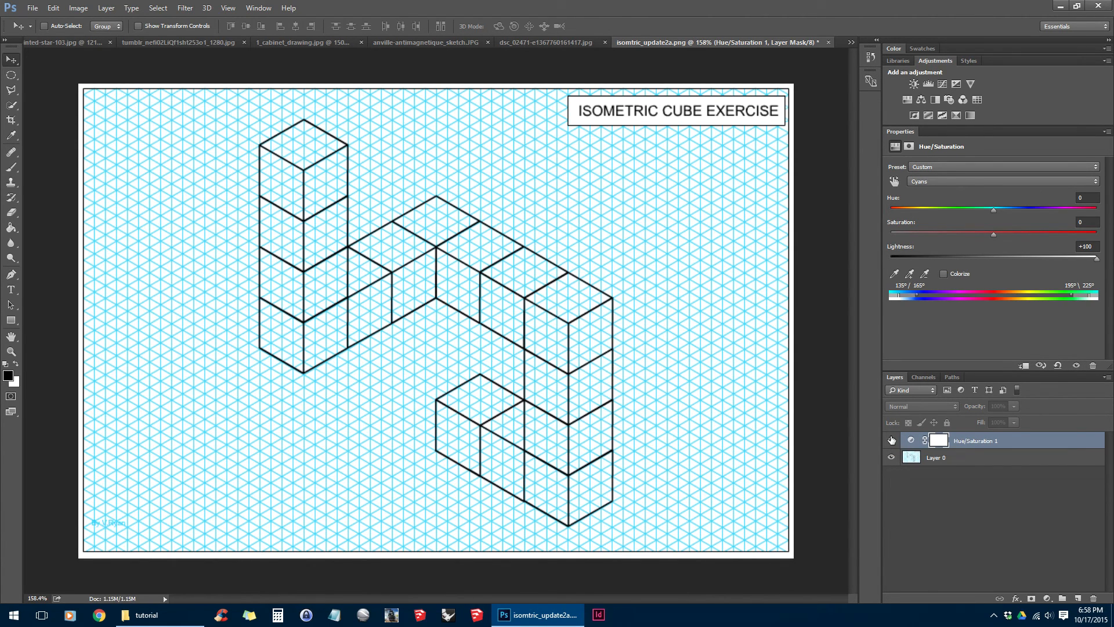
click(892, 441)
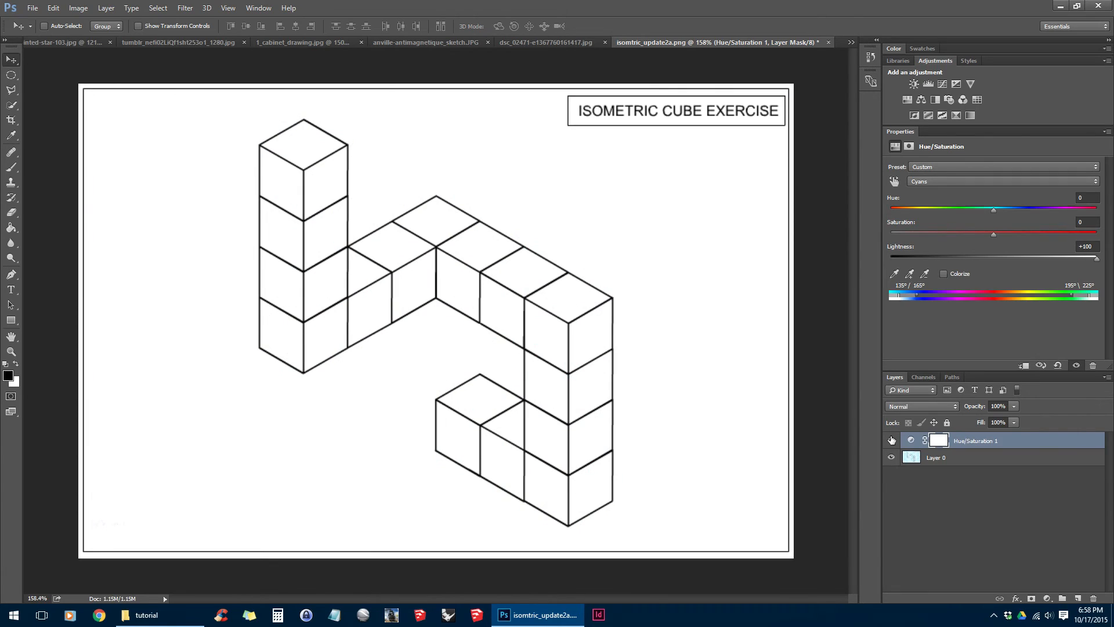